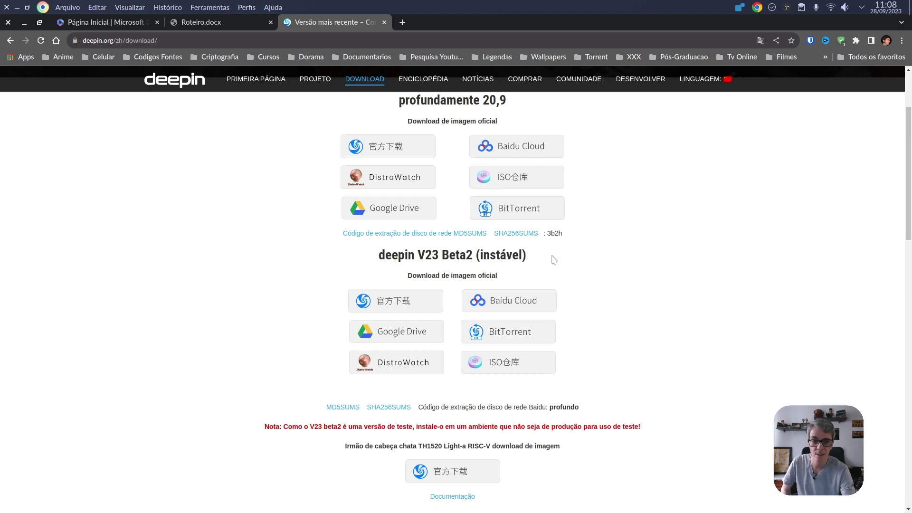
# - Download deepin-desktop-community-23-Beta2-amd64.iso from the Tamkang University mirror's 23-Beta2 folder
pyautogui.scroll(-2, 561, 261)
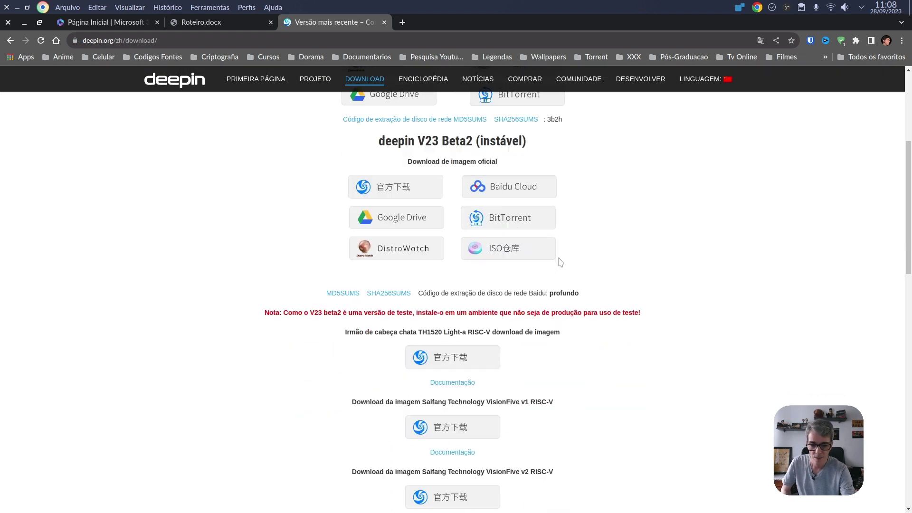
pyautogui.click(501, 249)
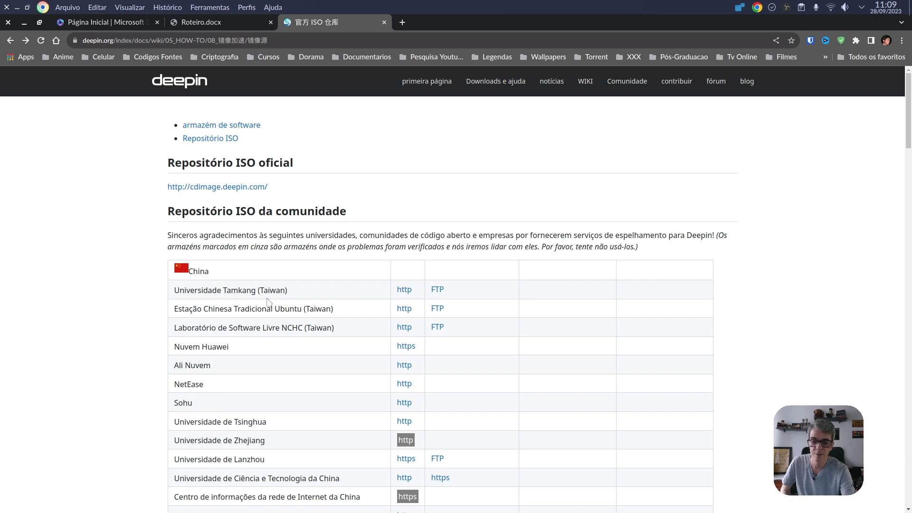
pyautogui.click(410, 293)
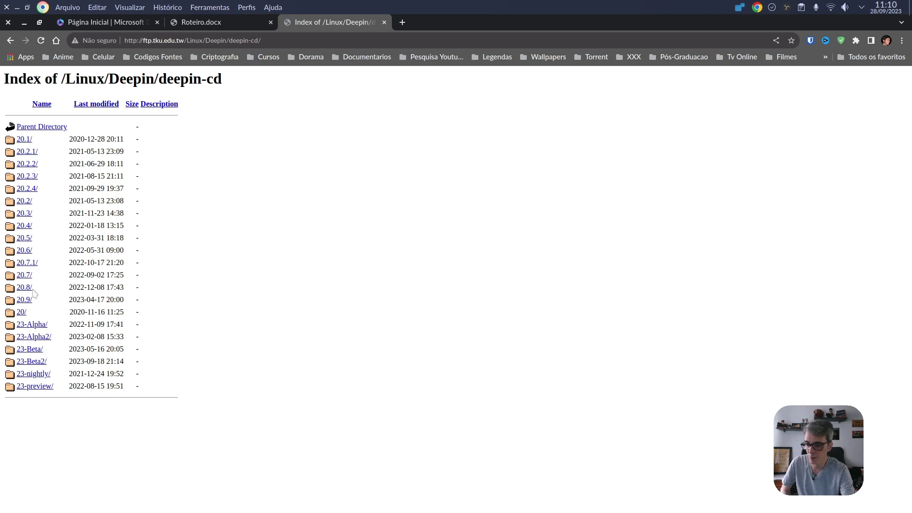
pyautogui.click(36, 363)
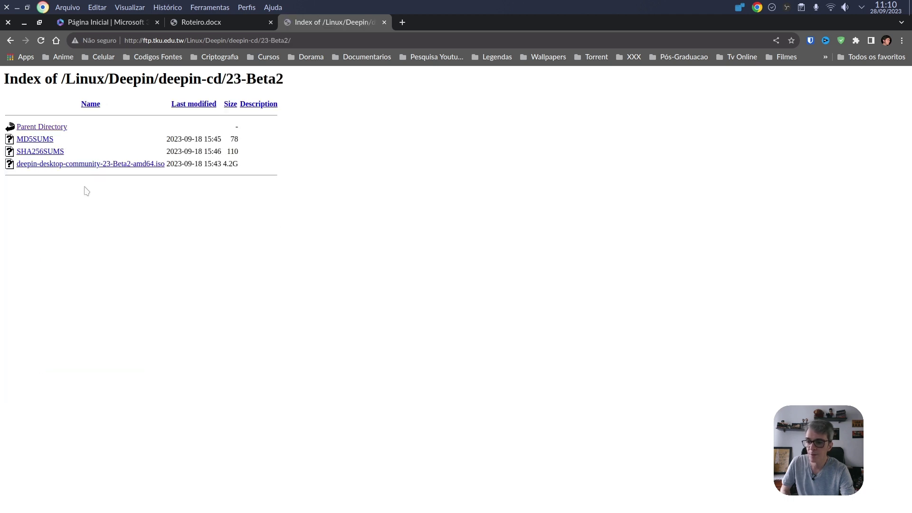
pyautogui.click(87, 164)
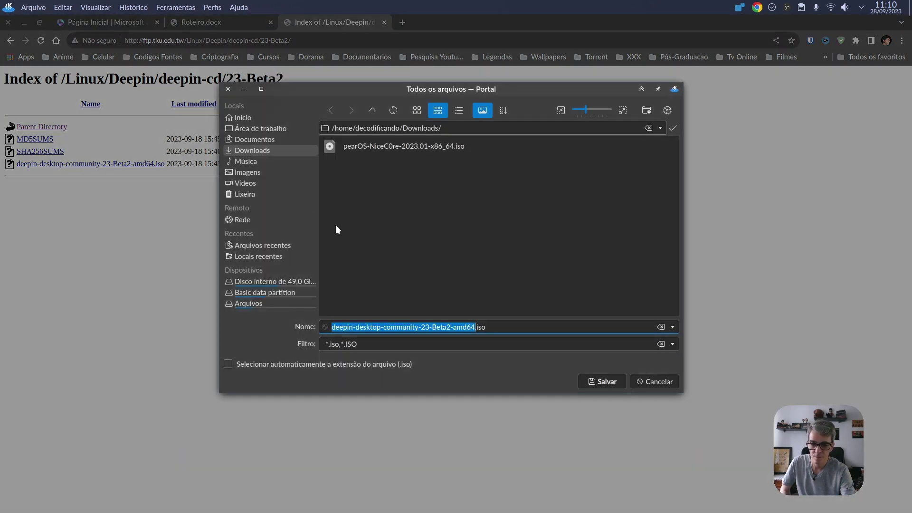
# - Save the 4.2G deepin 23 Beta2 ISO into the Downloads folder
pyautogui.click(600, 379)
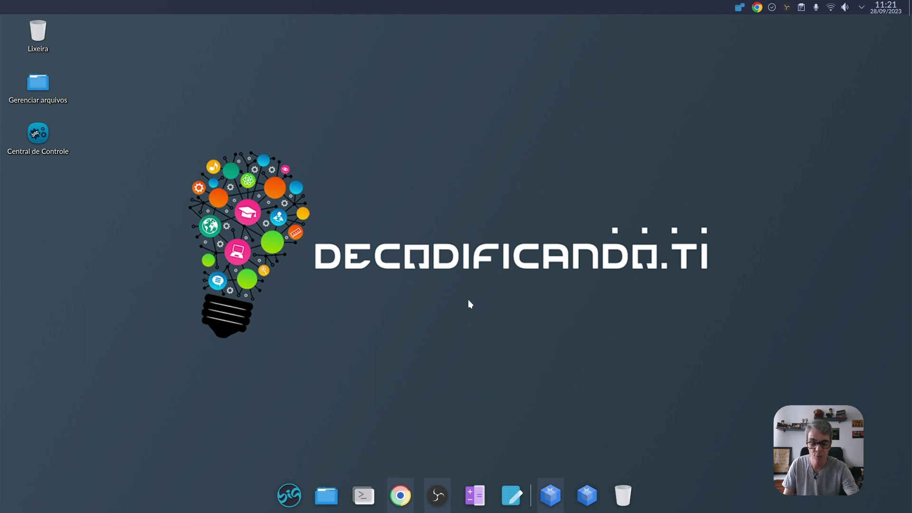
# - Launch VirtualBox from the dock and start the Deepin23 virtual machine
pyautogui.click(550, 494)
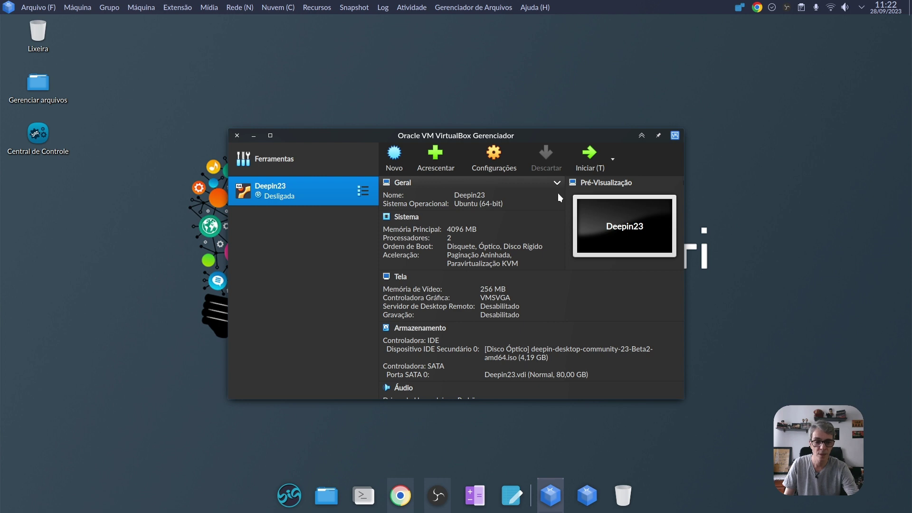
pyautogui.click(577, 161)
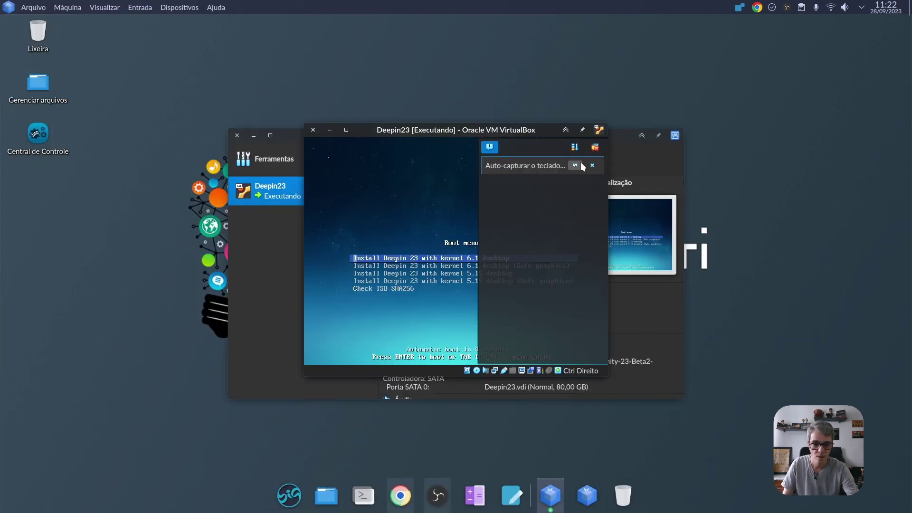
# - Browse the boot menu entries, then boot 'Install Deepin 23 with kernel 6.1 desktop'
pyautogui.click(592, 165)
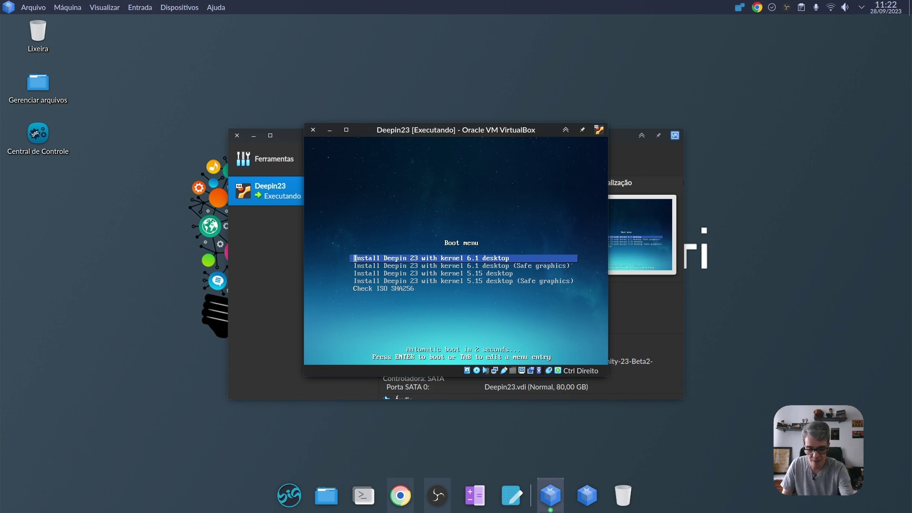
pyautogui.press('Down')
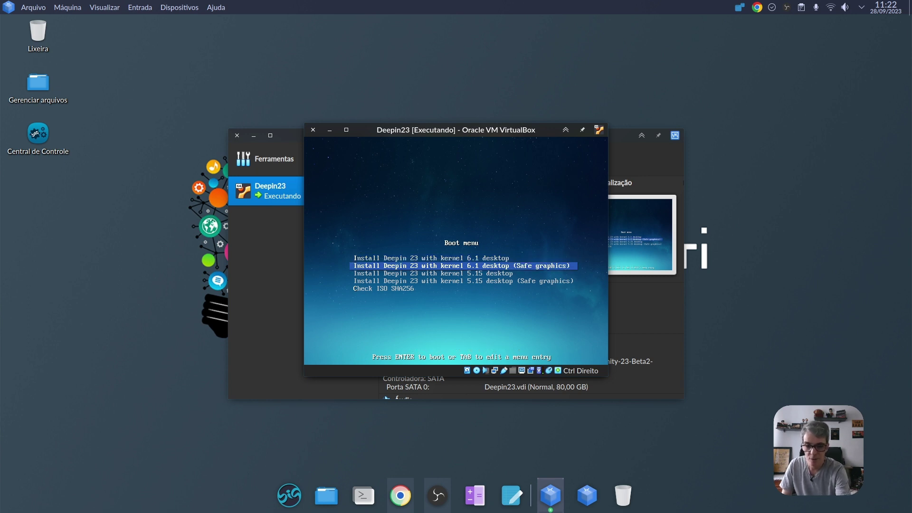
pyautogui.press('Up')
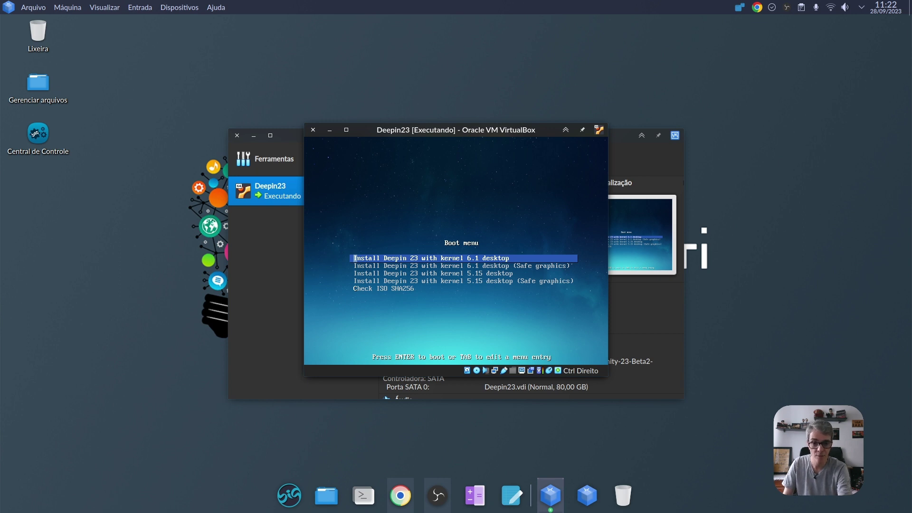
pyautogui.press('Down')
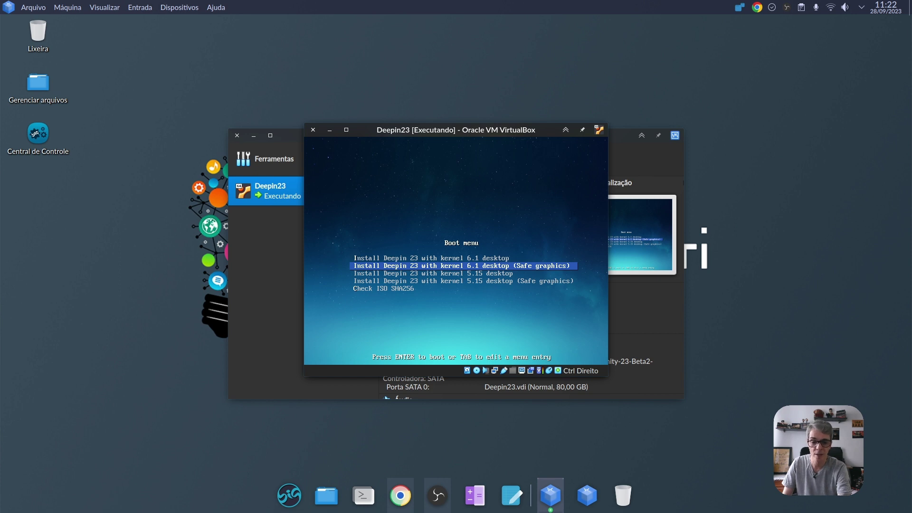
pyautogui.press('Down')
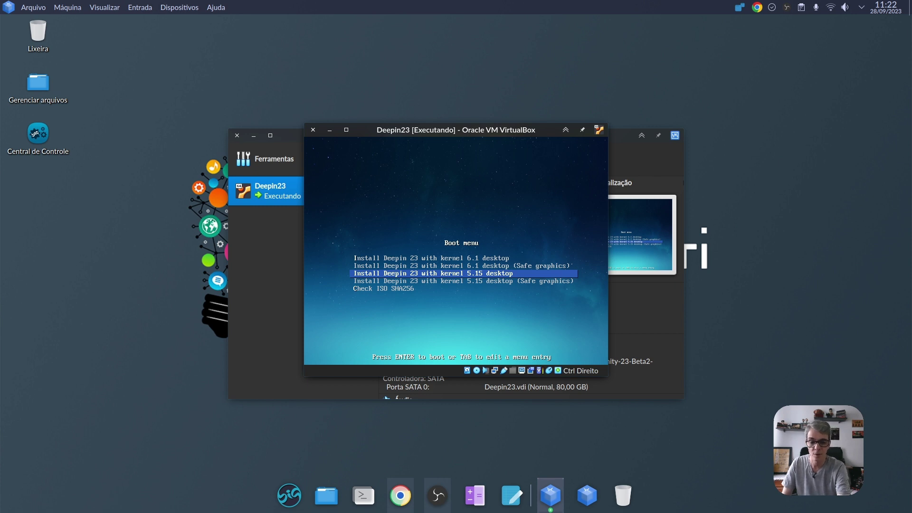
pyautogui.press('Down')
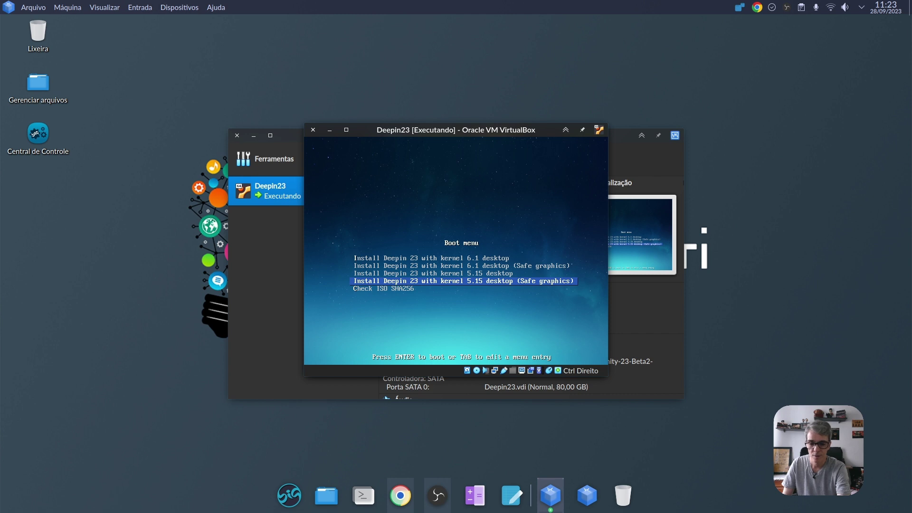
pyautogui.press('Down')
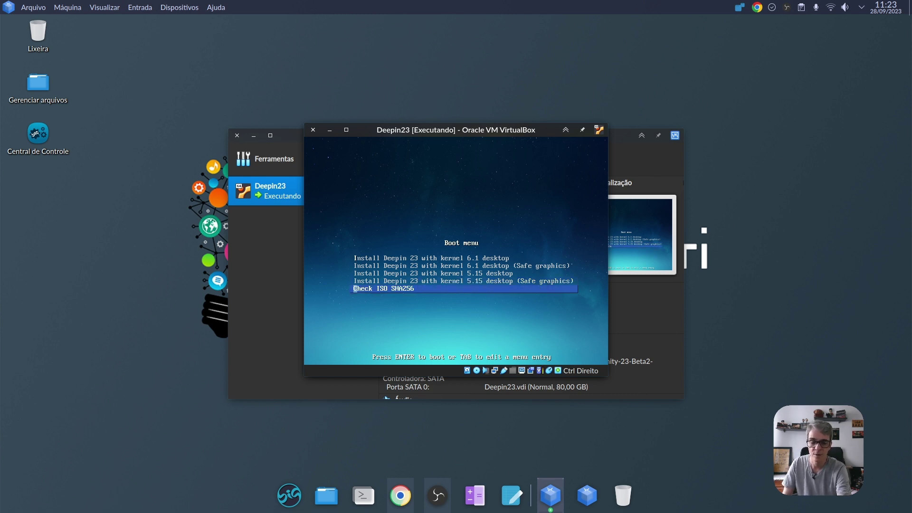
pyautogui.press('Up')
pyautogui.press('Up')
pyautogui.press('Up')
pyautogui.press('Up')
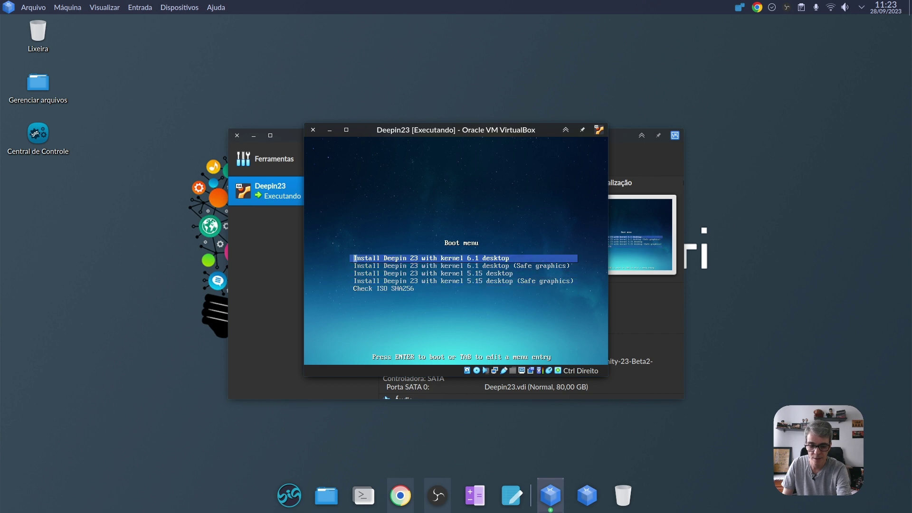
pyautogui.press('Return')
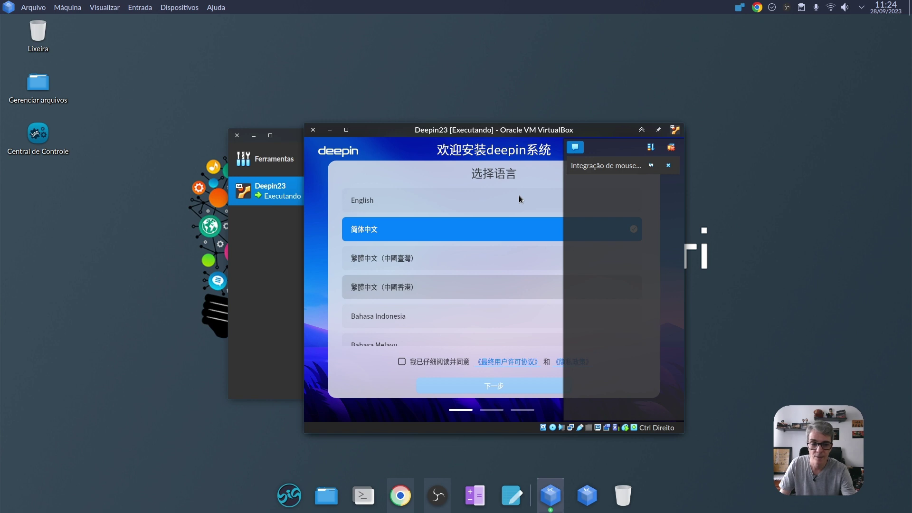
# - Maximize the VM, pick Português (Brasil), accept the user agreement and continue
pyautogui.click(668, 165)
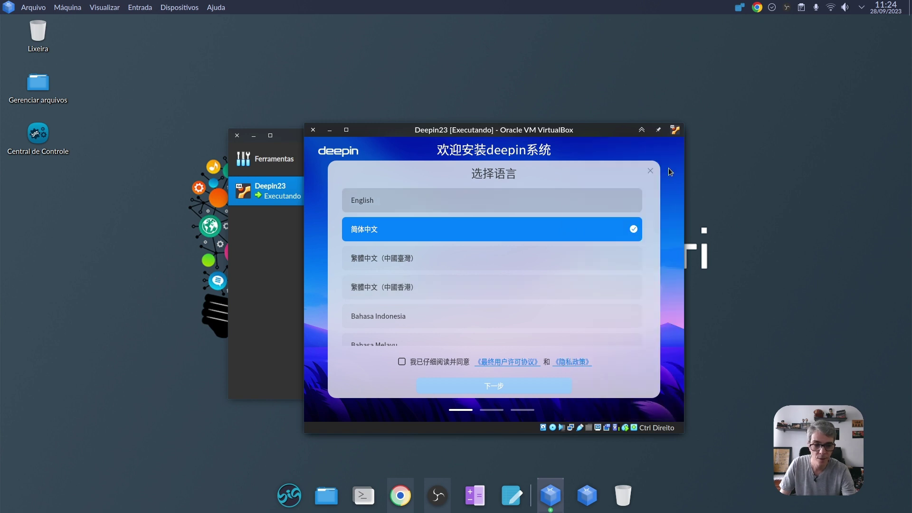
pyautogui.click(347, 130)
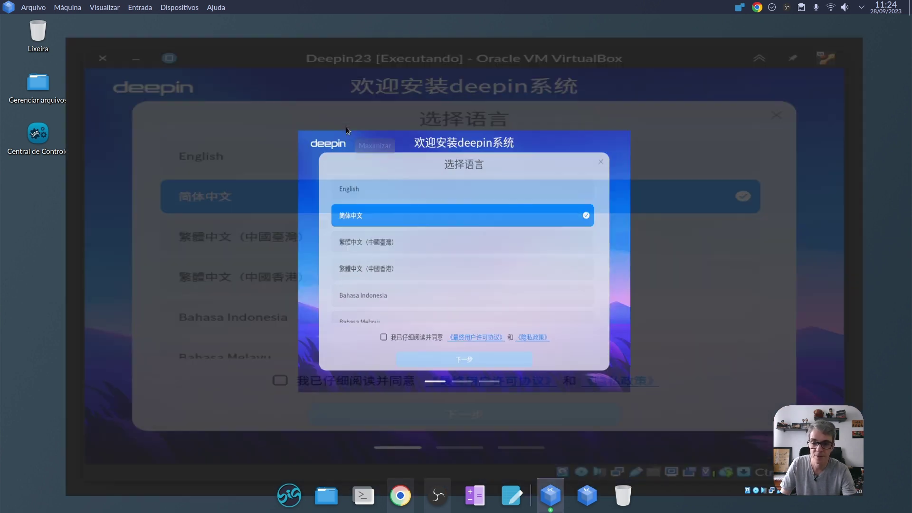
pyautogui.scroll(-5, 426, 226)
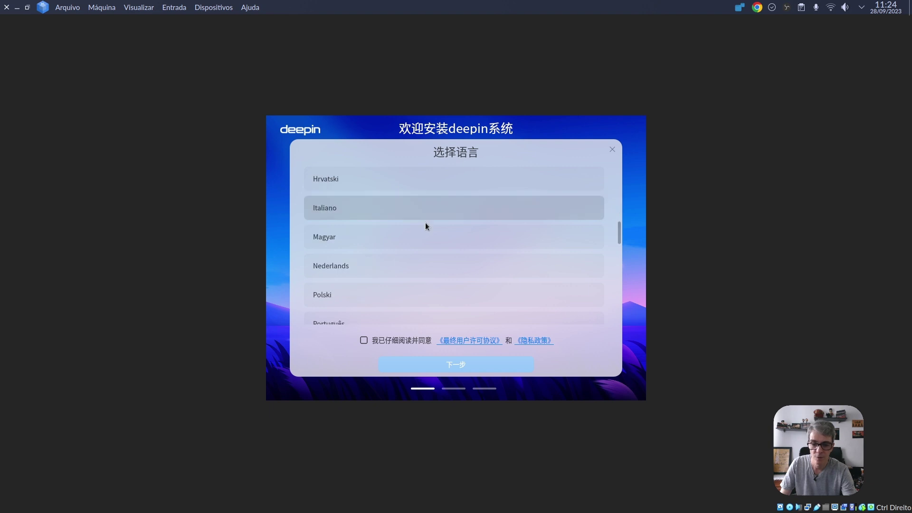
pyautogui.scroll(-4, 425, 226)
pyautogui.click(364, 180)
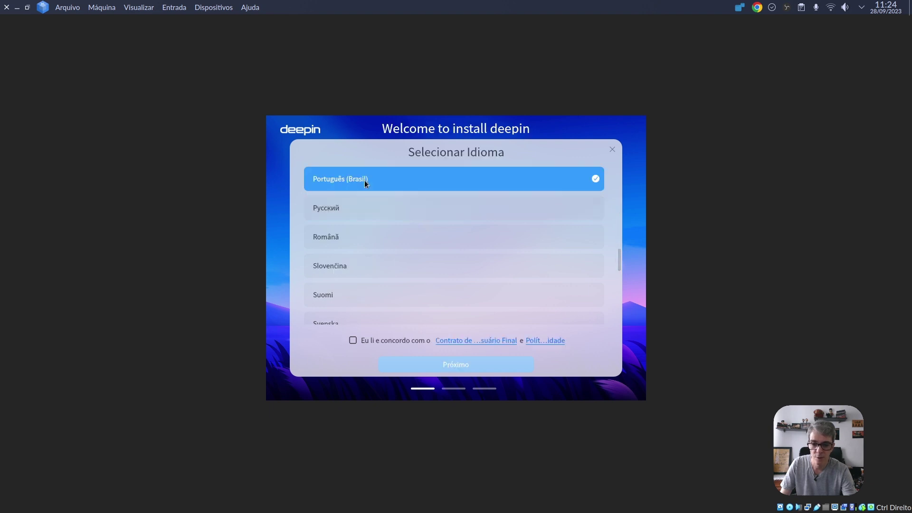
pyautogui.click(353, 340)
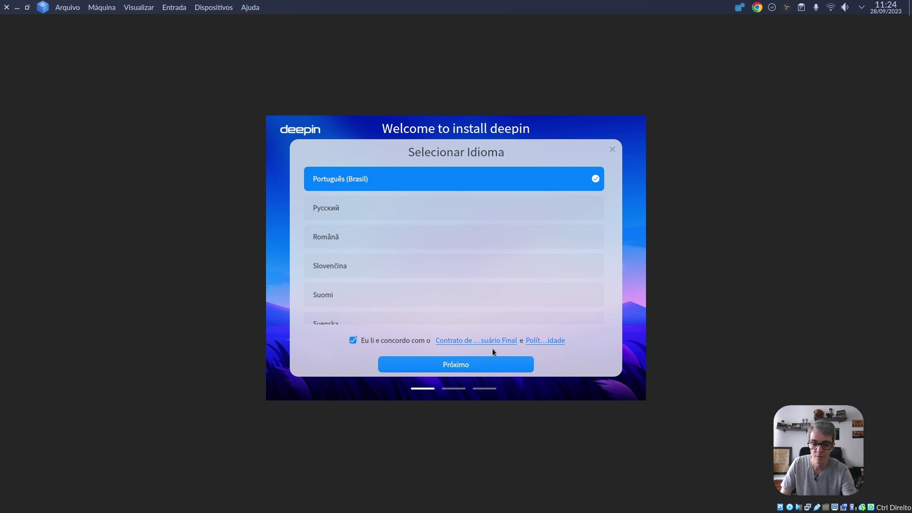
pyautogui.click(437, 365)
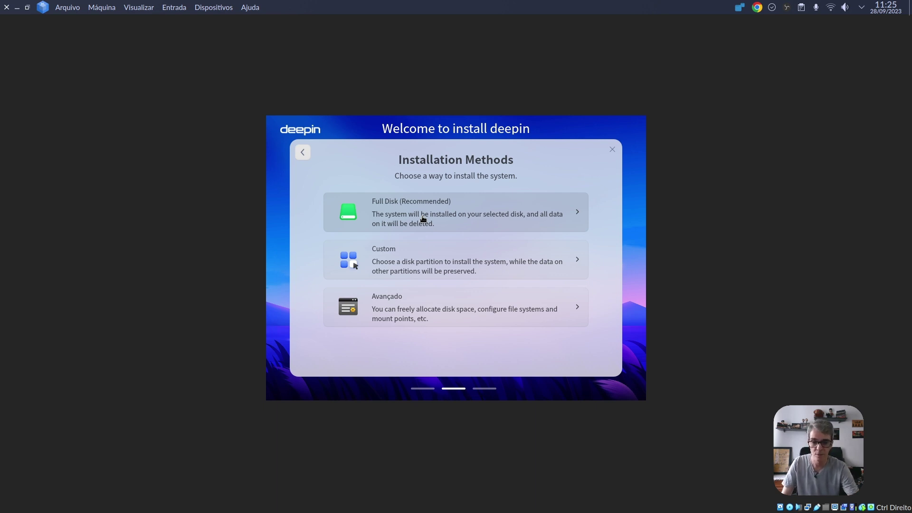
# - Choose the recommended Disco Inteiro full-disk installation method
pyautogui.click(422, 219)
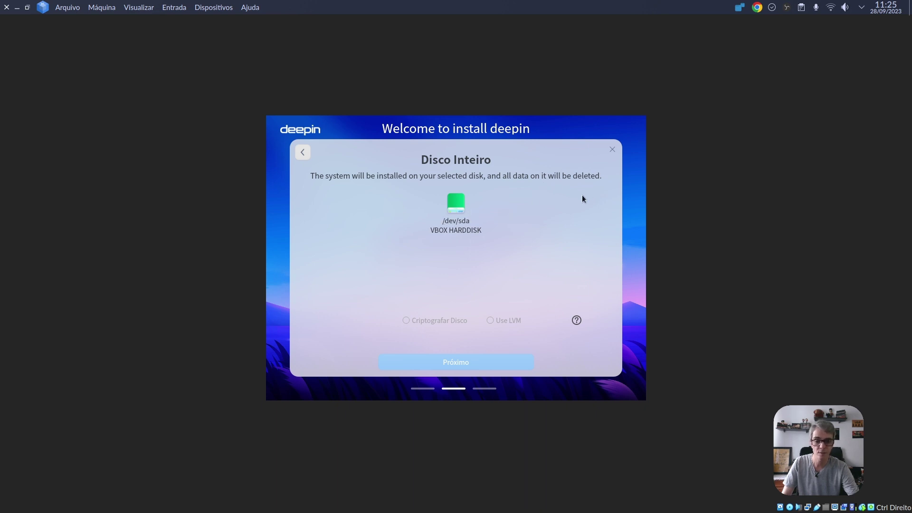
# - Select /dev/sda (VBOX HARDDISK) as the target disk and continue to the Pronto para Instalar summary
pyautogui.click(453, 217)
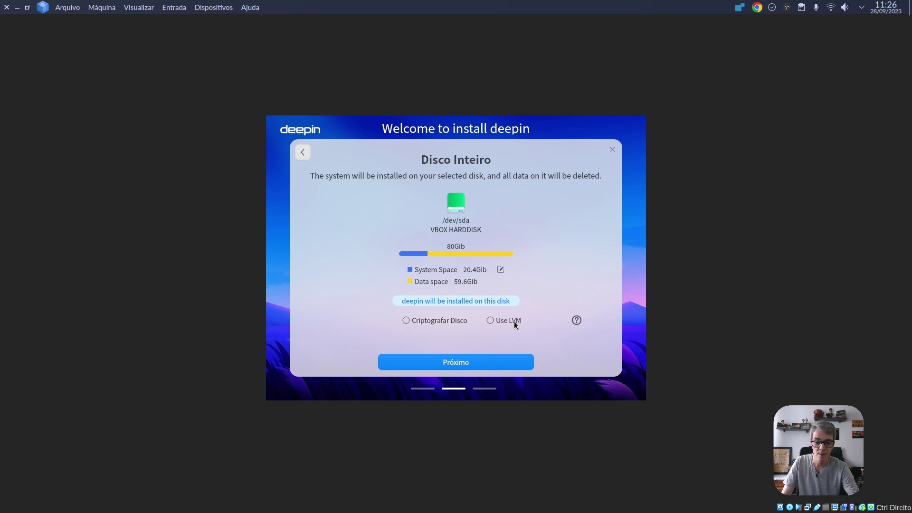
pyautogui.click(577, 320)
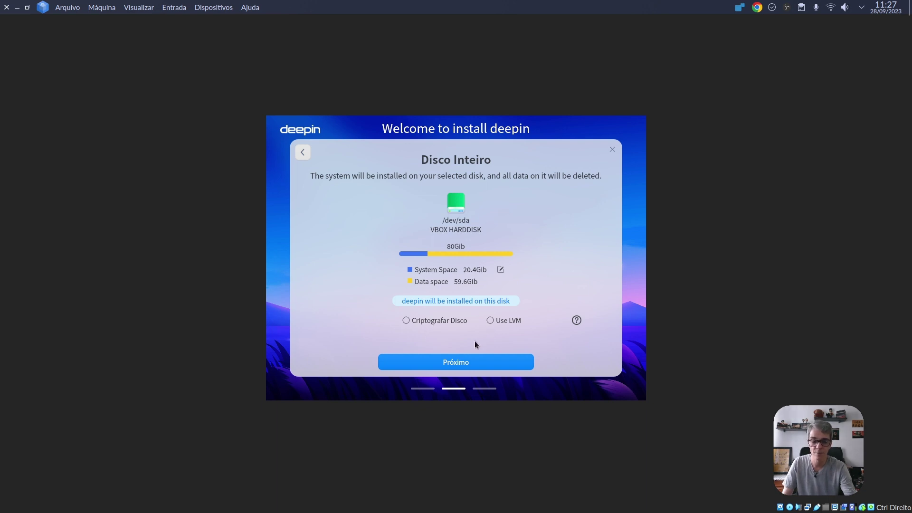
pyautogui.click(450, 362)
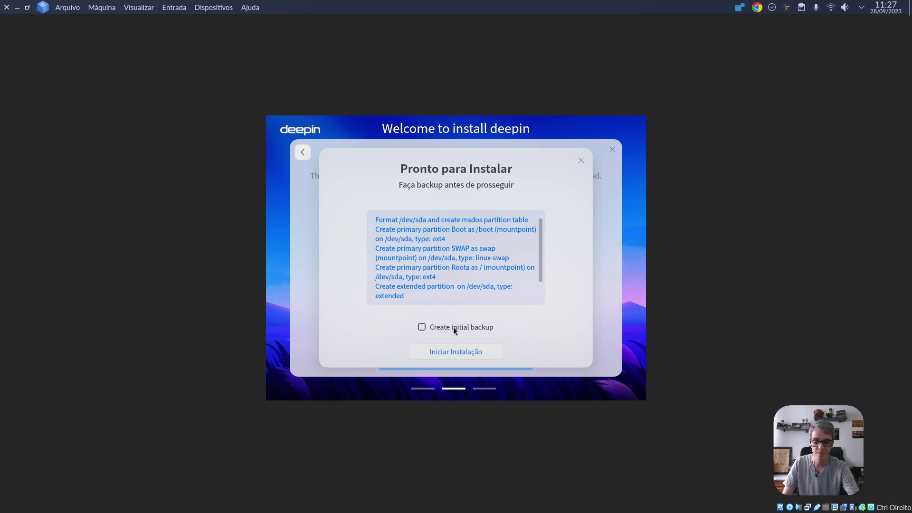
# - Start the installation with Iniciar Instalação and let it run to Instalação Concluída
pyautogui.click(439, 353)
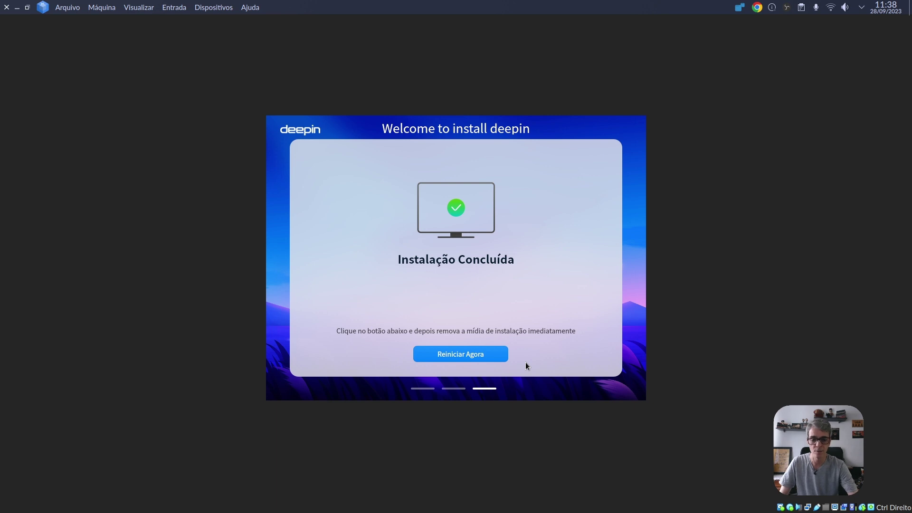
# - Restart into first-boot setup and dismiss VirtualBox's keyboard and mouse notices
pyautogui.click(468, 355)
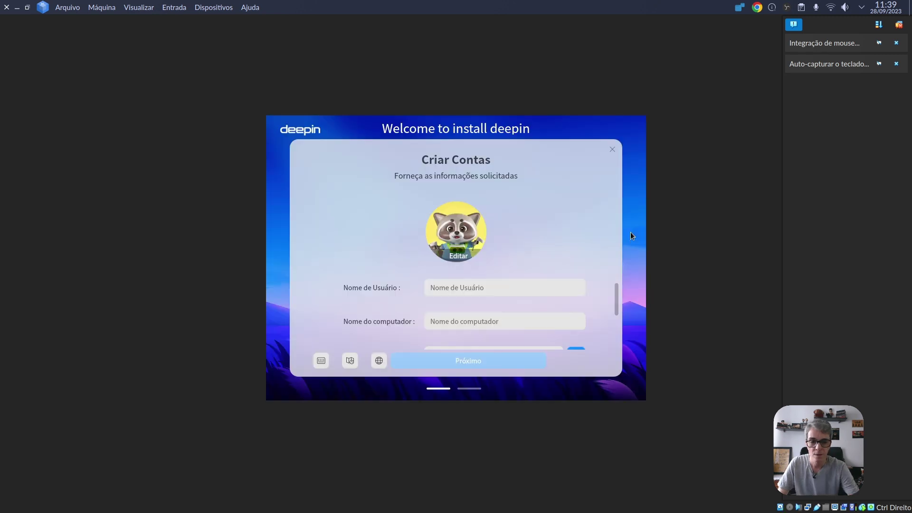
pyautogui.click(896, 64)
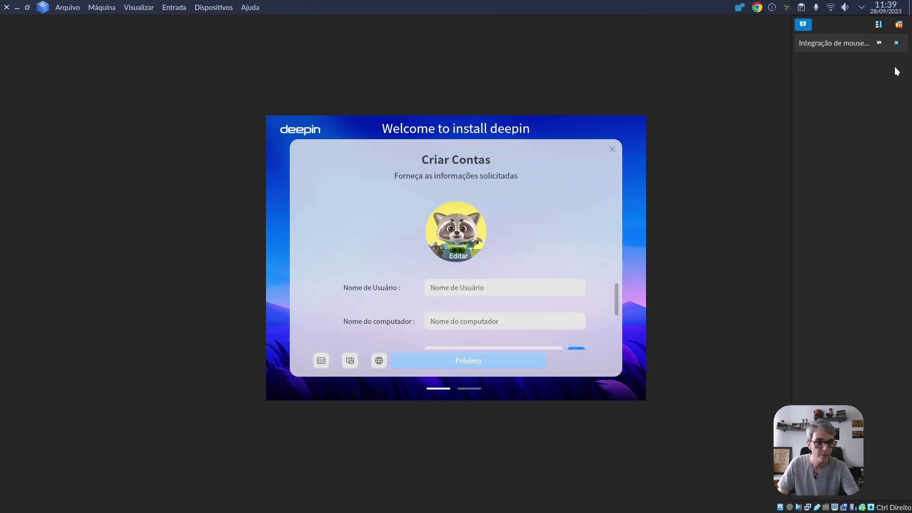
pyautogui.click(896, 43)
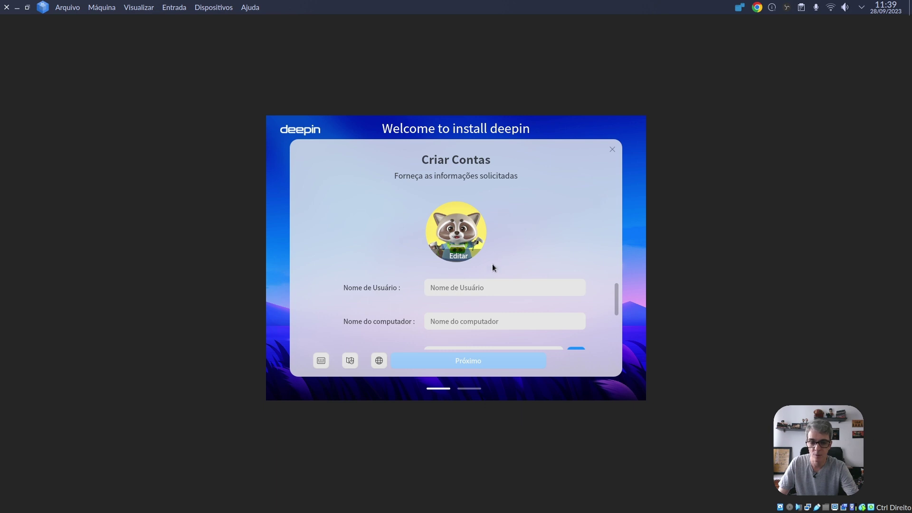
# - Create the user account with a user name and a repeated password, then submit it
pyautogui.click(459, 290)
pyautogui.write('Decodificando')
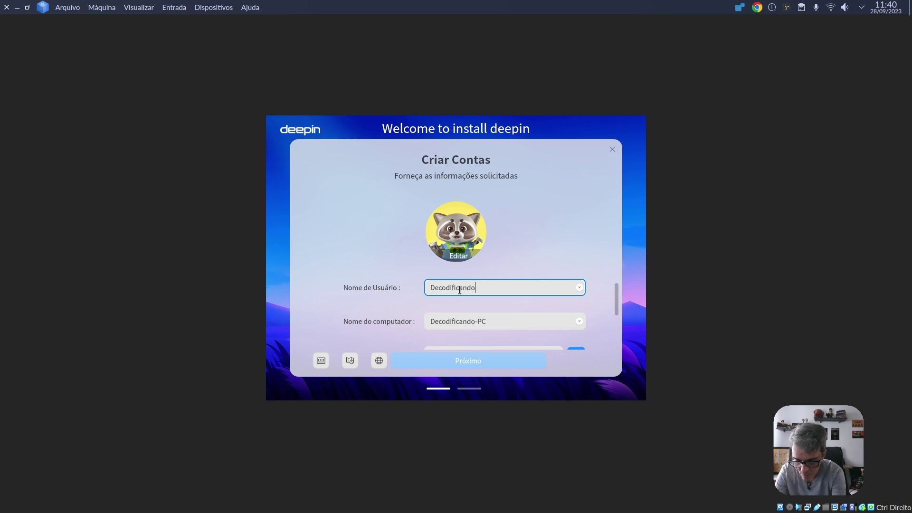
pyautogui.write('TI')
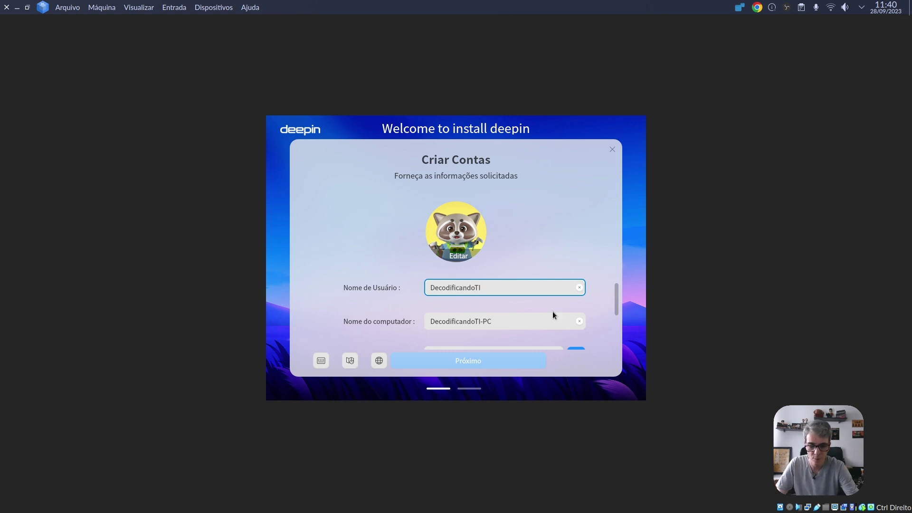
pyautogui.moveTo(617, 301); pyautogui.dragTo(609, 335)
pyautogui.click(522, 295)
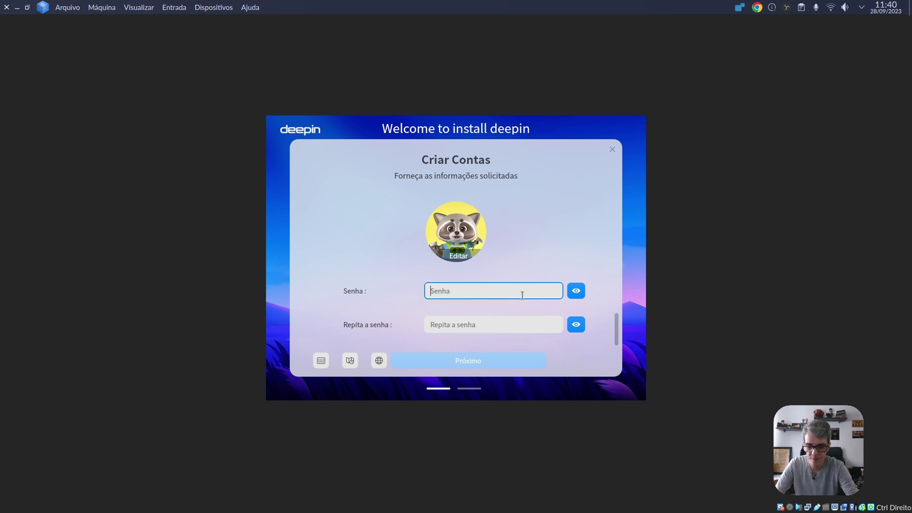
pyautogui.write('********')
pyautogui.press('Tab')
pyautogui.write('********')
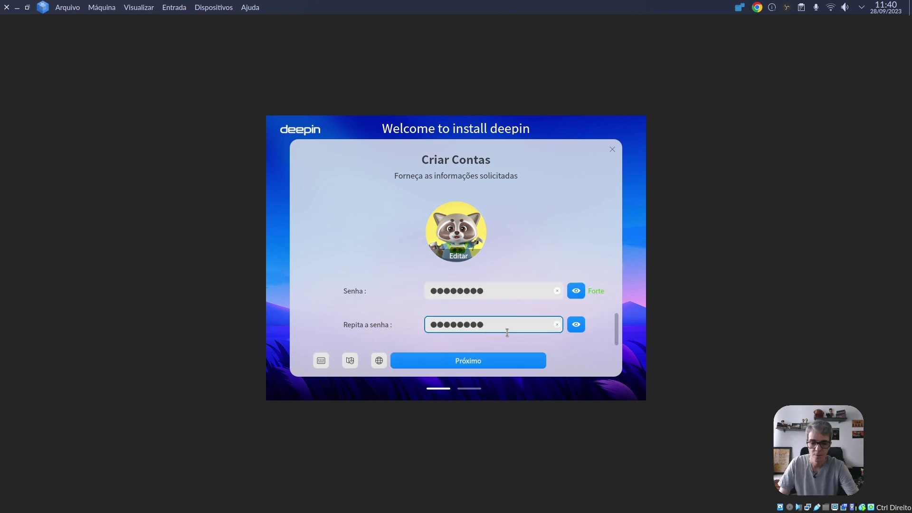
pyautogui.click(483, 363)
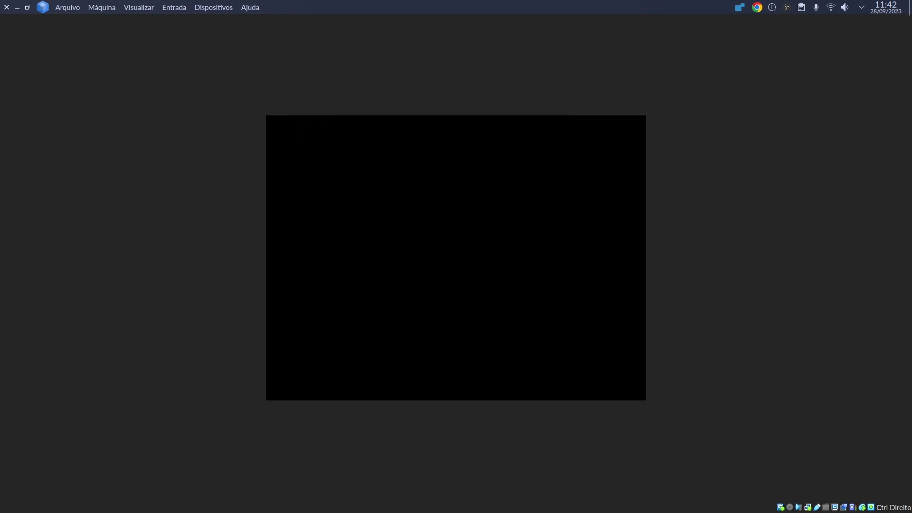
# - Enter the account password at the login screen and sign in to the deepin desktop
pyautogui.write('123')
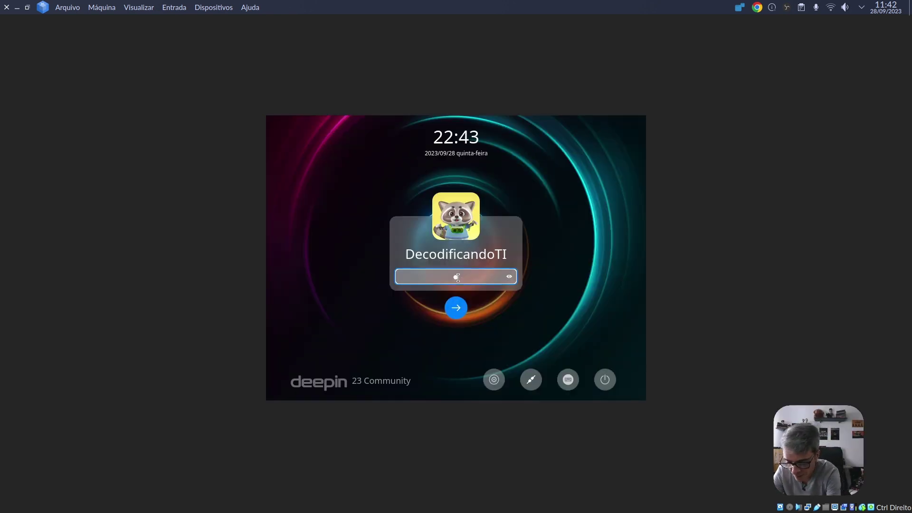
pyautogui.write('456')
pyautogui.click(457, 308)
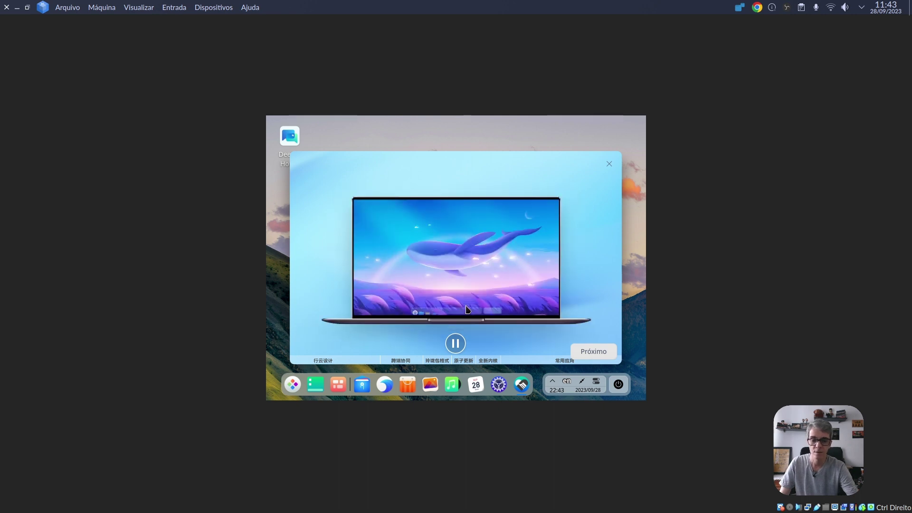
# - Step through the welcome tour keeping Modo Fashion, Modo Efeito and the bloom icon theme
pyautogui.click(593, 352)
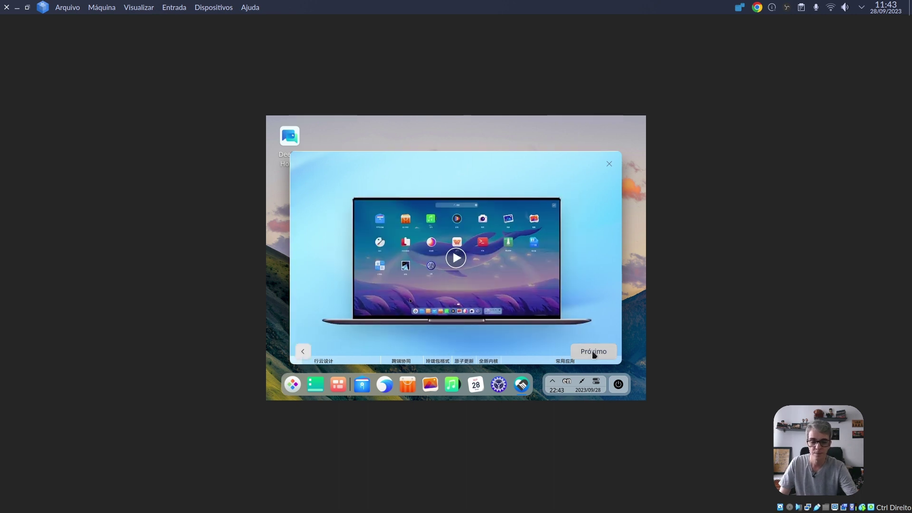
pyautogui.click(592, 351)
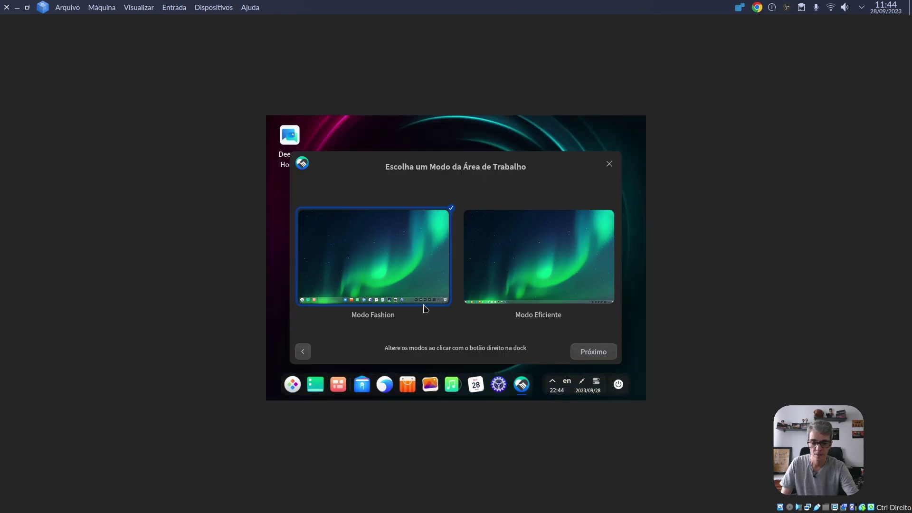
pyautogui.click(583, 353)
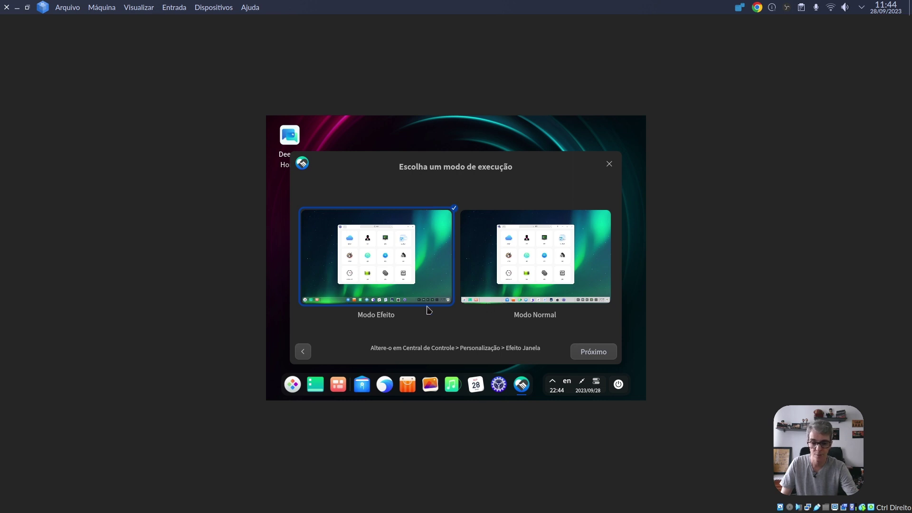
pyautogui.click(593, 352)
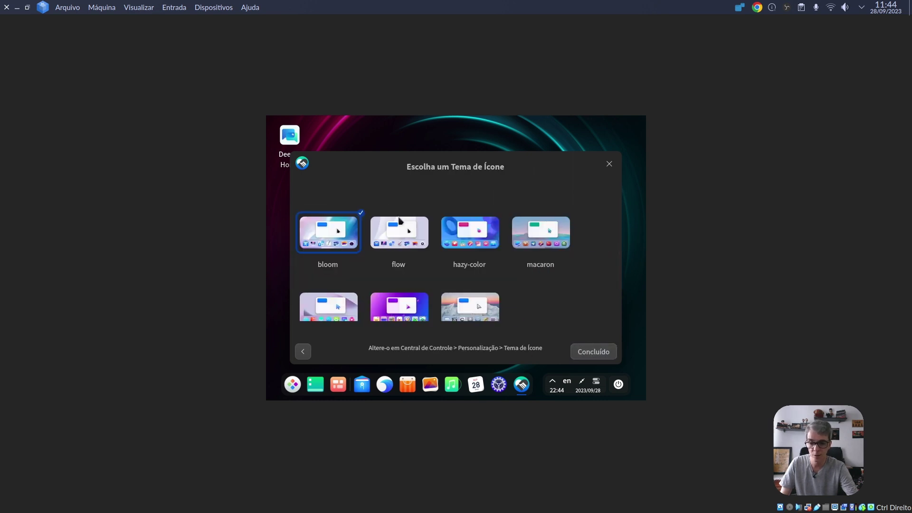
pyautogui.scroll(-1, 468, 275)
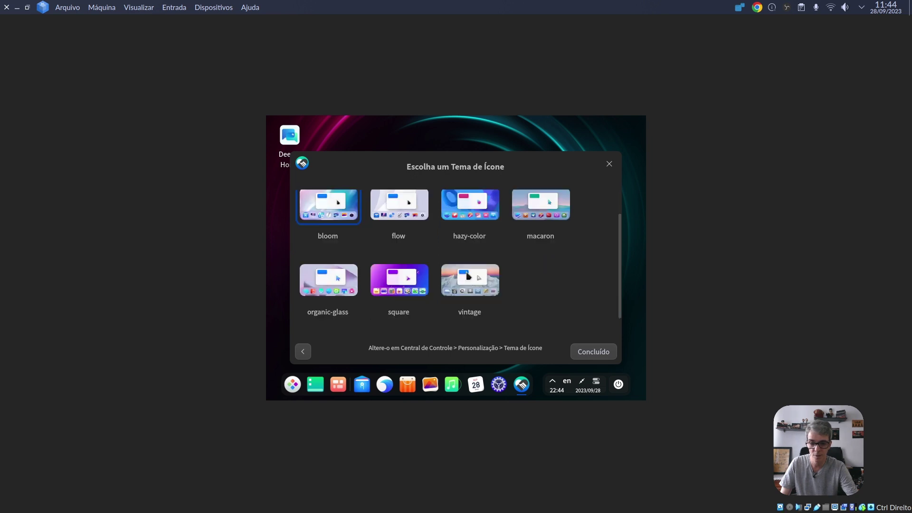
pyautogui.scroll(1, 468, 275)
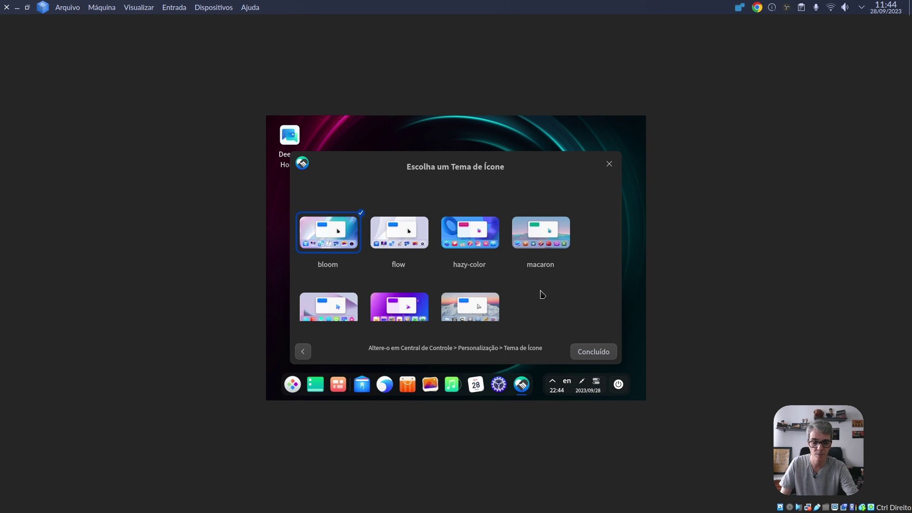
pyautogui.click(587, 353)
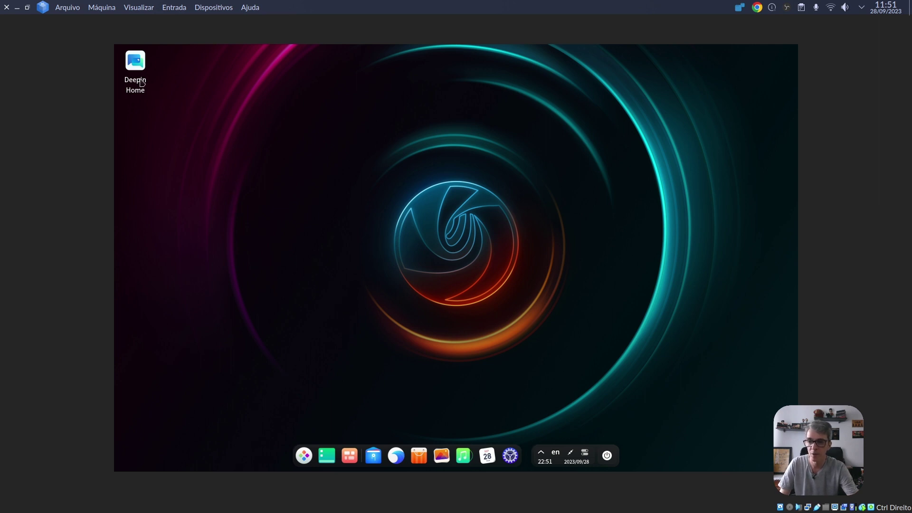
# - Open and close Deepin Home, then bring up the launcher's full-screen app grid
pyautogui.doubleClick(136, 64)
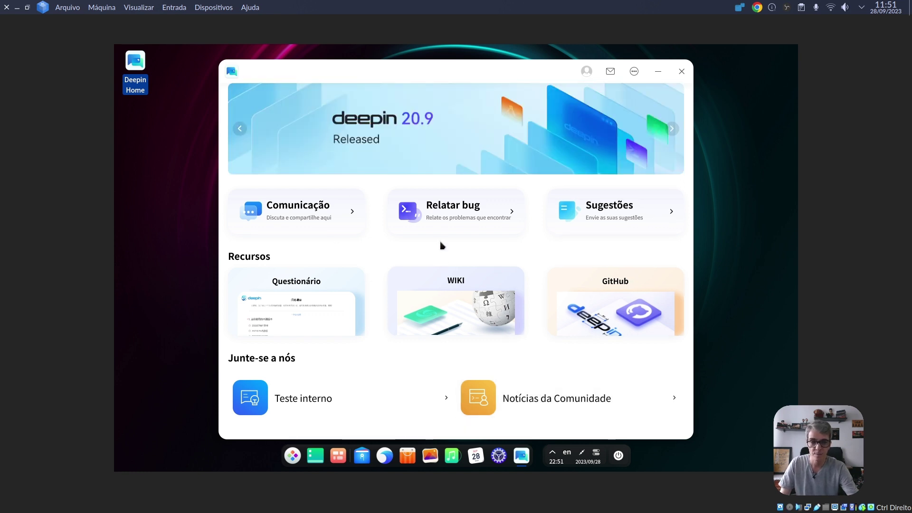
pyautogui.click(682, 72)
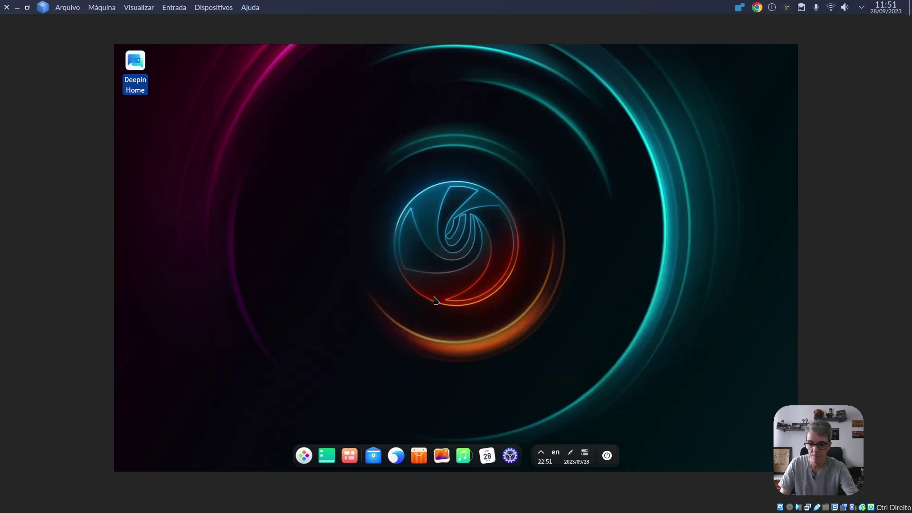
pyautogui.click(306, 455)
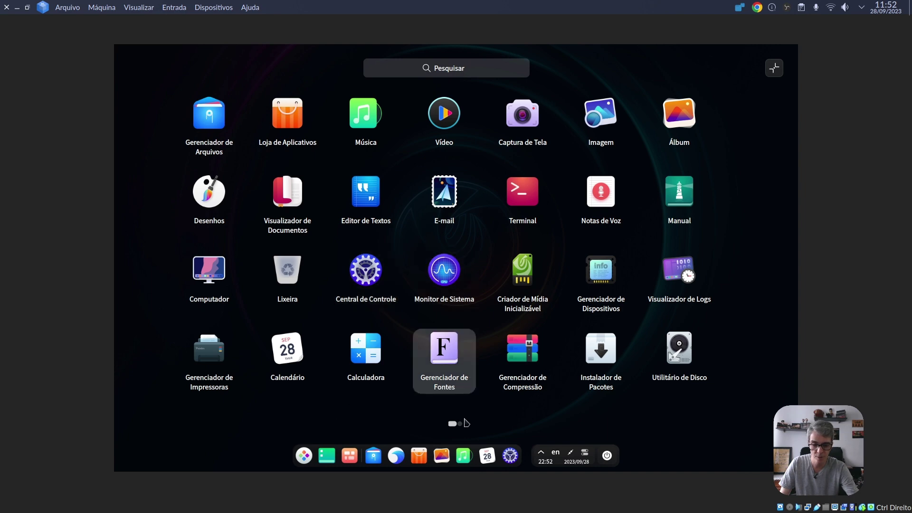
# - View the launcher's second page, close it, visit Multitarefa, then open and close the file manager
pyautogui.click(459, 424)
pyautogui.click(316, 423)
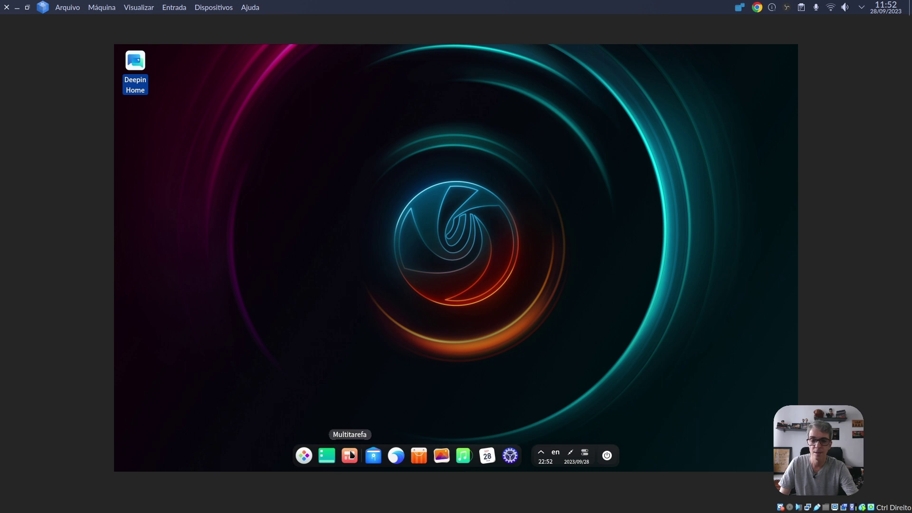
pyautogui.click(351, 456)
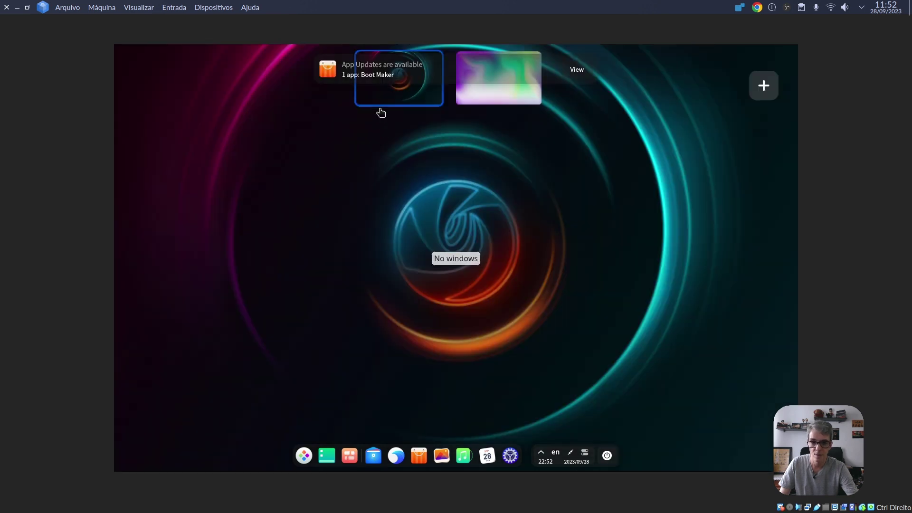
pyautogui.click(413, 92)
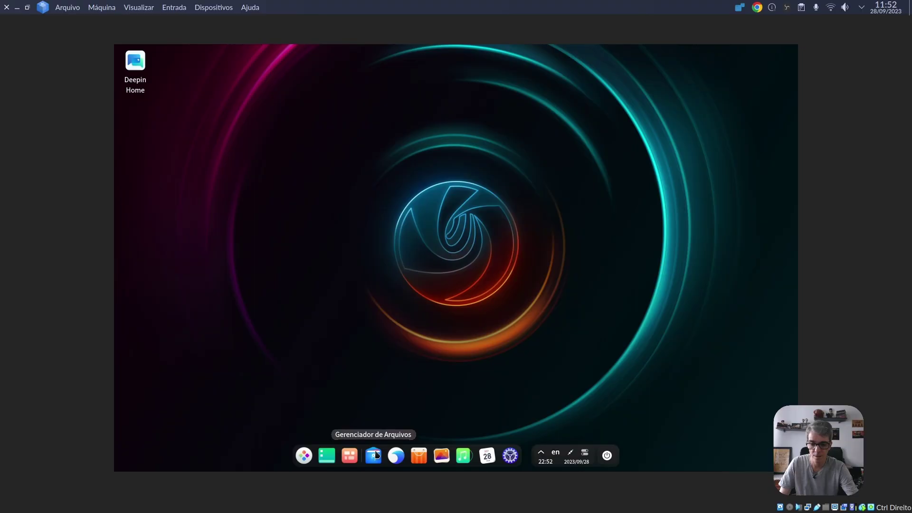
pyautogui.click(375, 455)
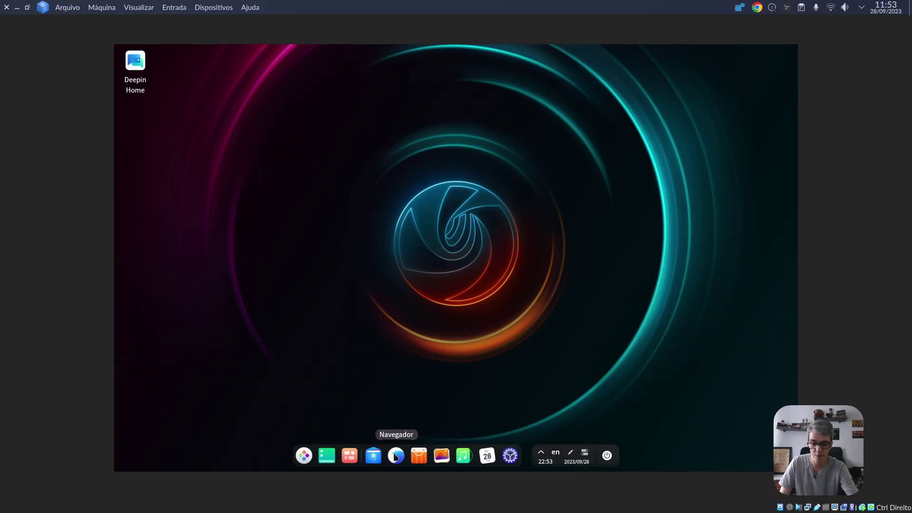
pyautogui.click(396, 457)
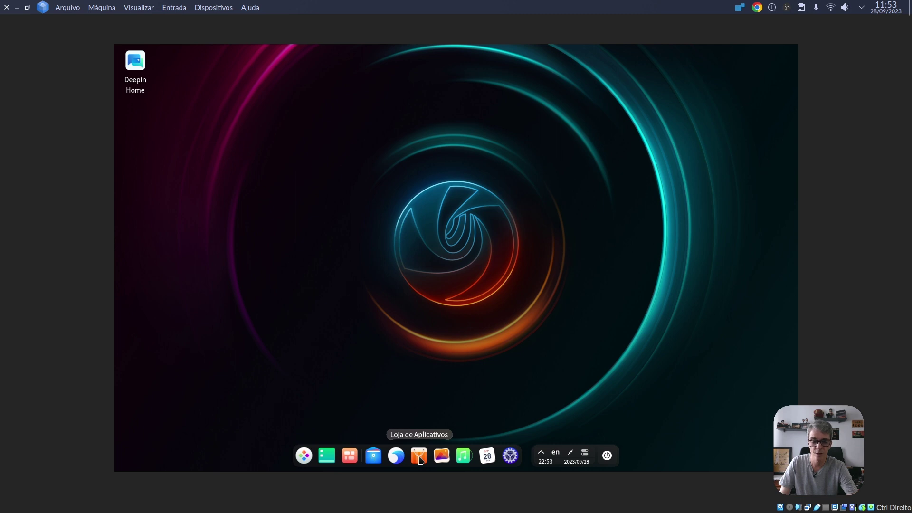
pyautogui.click(420, 458)
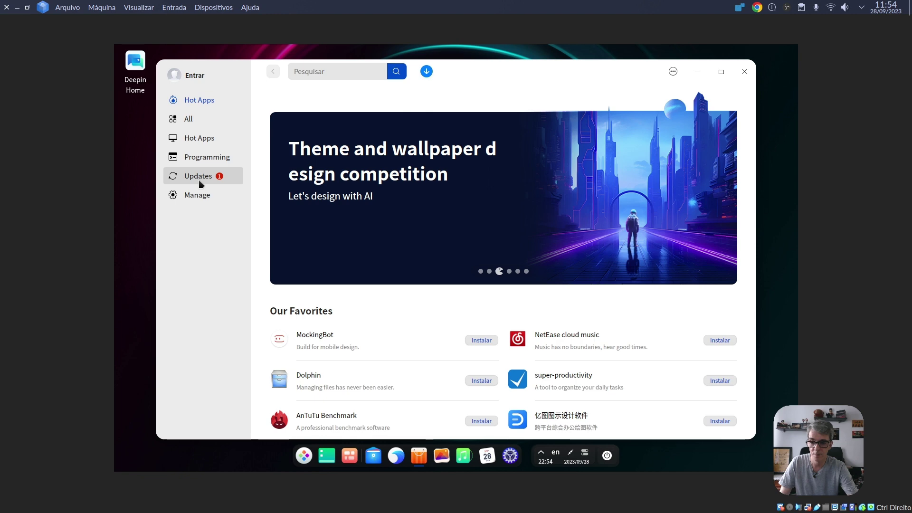
pyautogui.click(200, 181)
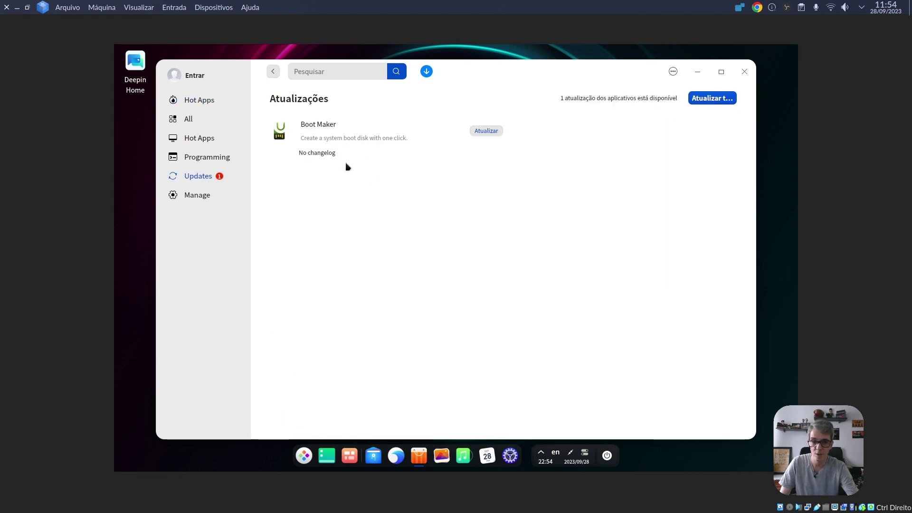
pyautogui.click(200, 197)
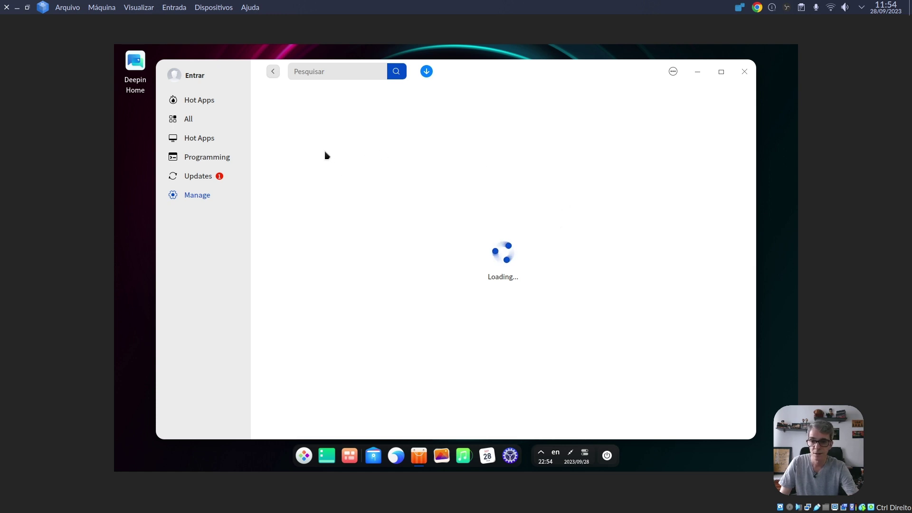
pyautogui.click(744, 73)
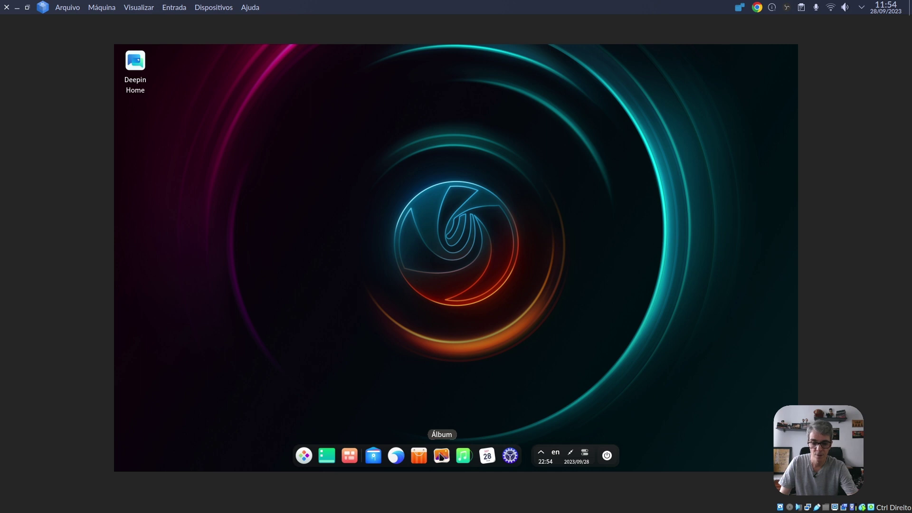
pyautogui.click(441, 457)
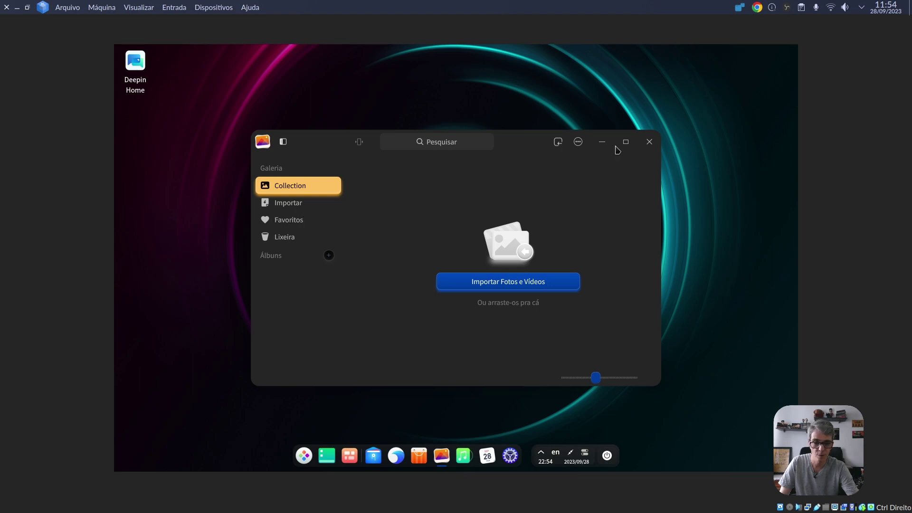
pyautogui.click(649, 142)
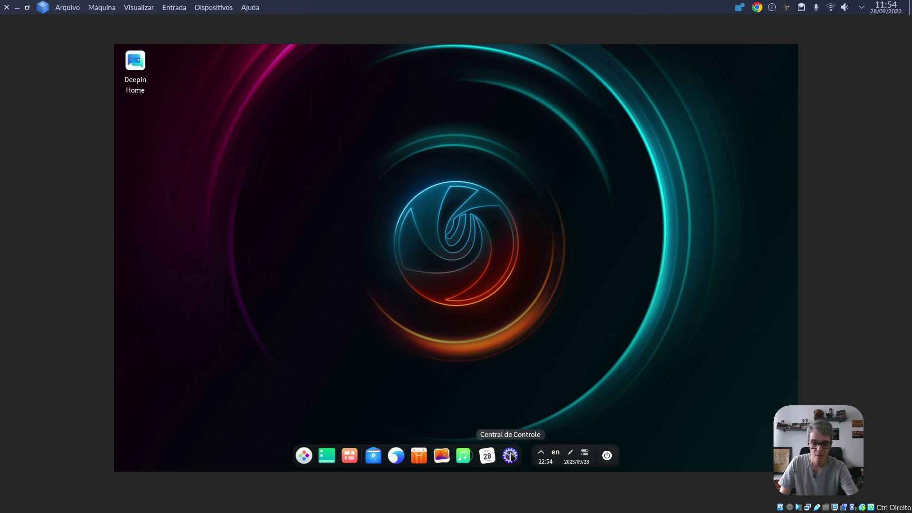
pyautogui.click(510, 456)
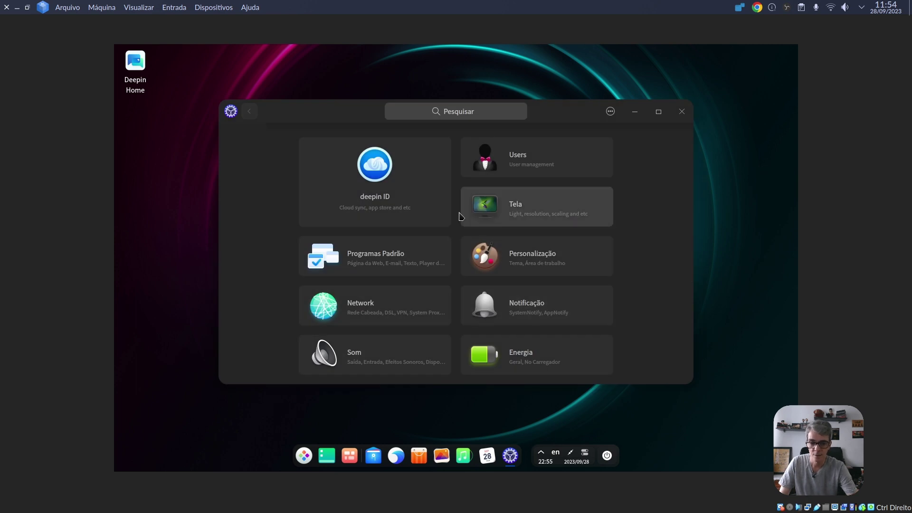
pyautogui.scroll(-3, 440, 234)
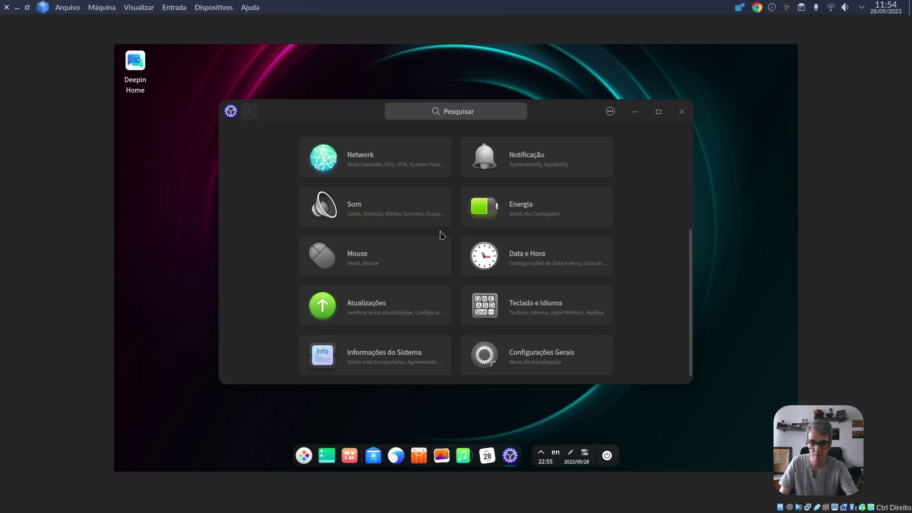
pyautogui.scroll(3, 423, 219)
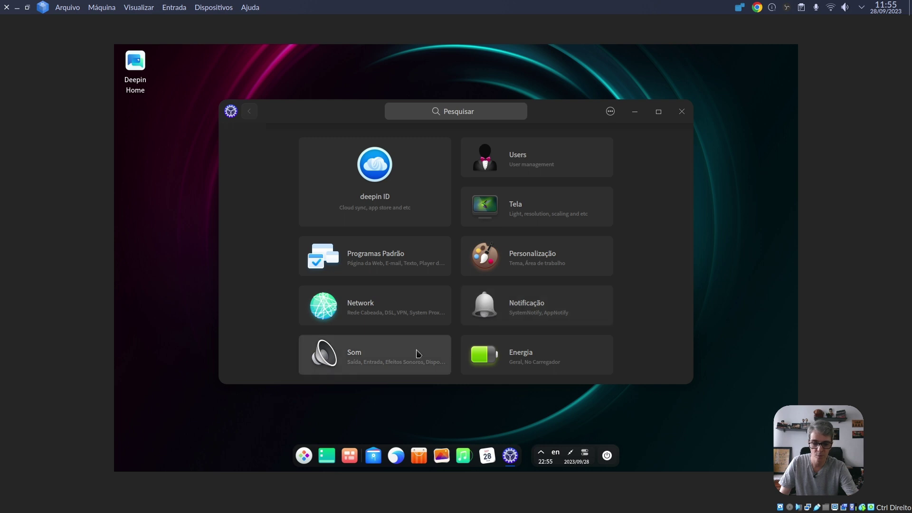
pyautogui.scroll(-3, 626, 290)
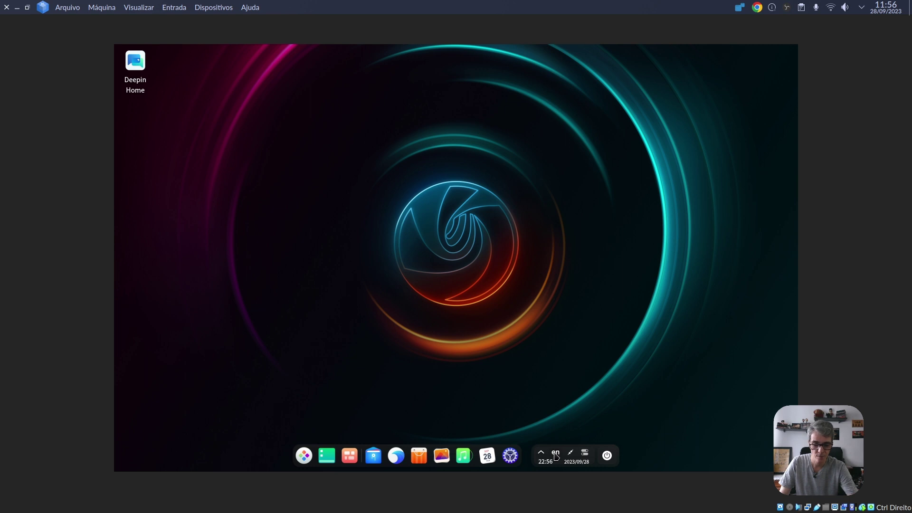
# - Add the Português (Brasil) keyboard and move it above Inglês (EUA) as the first layout
pyautogui.rightClick(556, 455)
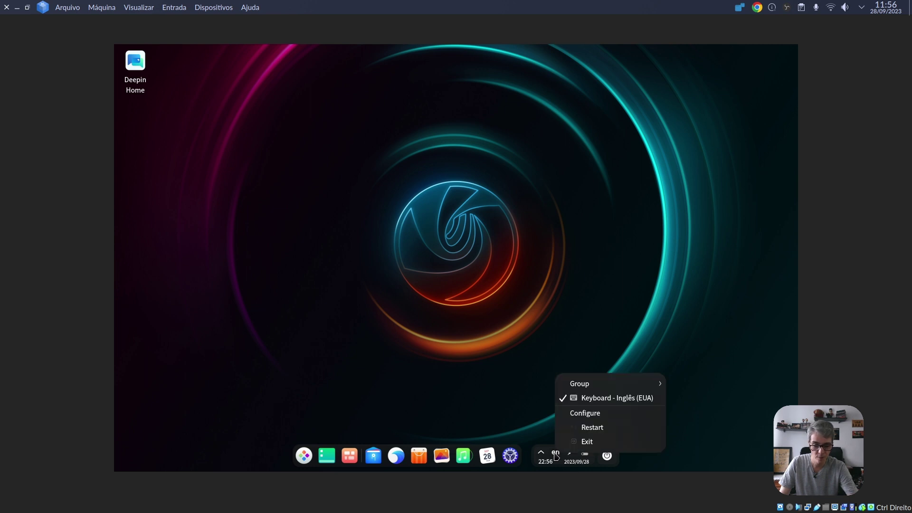
pyautogui.click(593, 419)
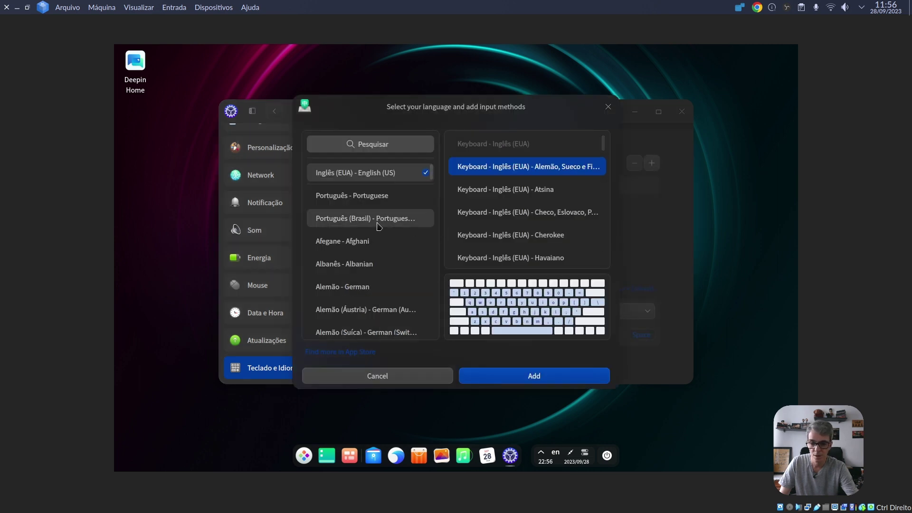
pyautogui.click(359, 223)
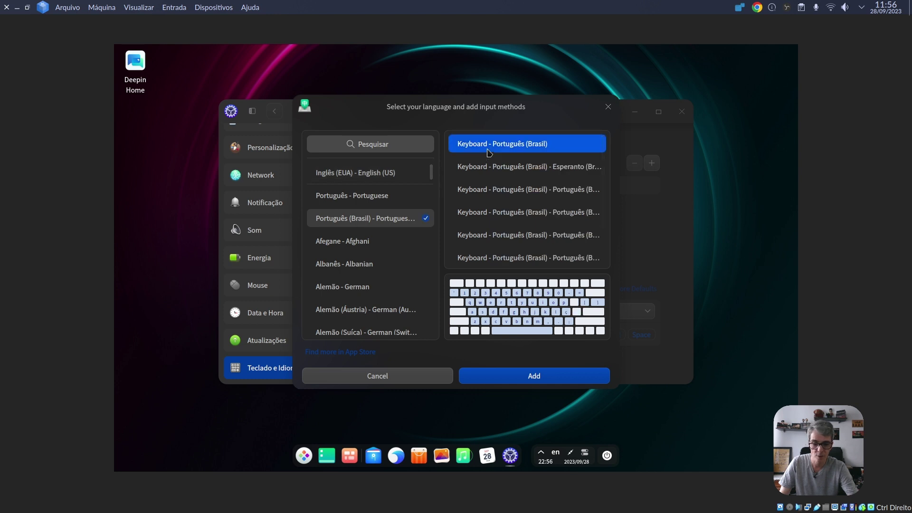
pyautogui.click(504, 376)
pyautogui.click(630, 206)
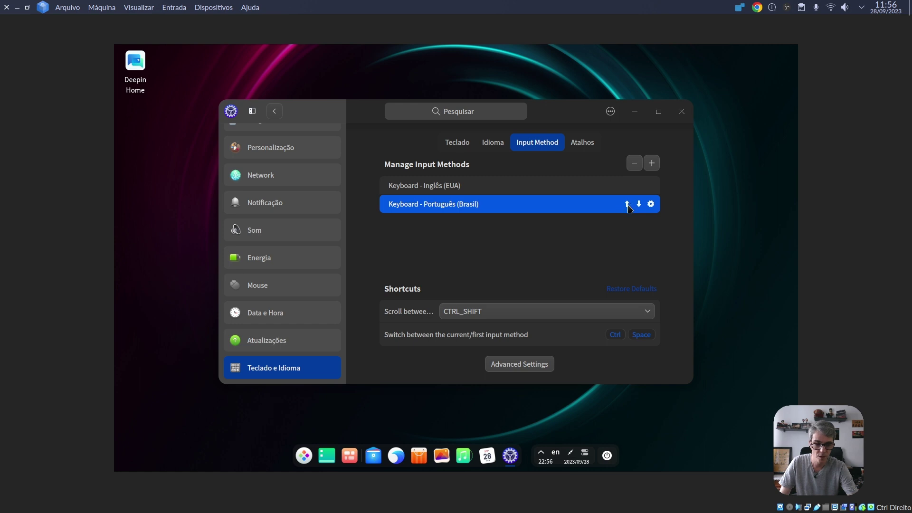
pyautogui.click(628, 205)
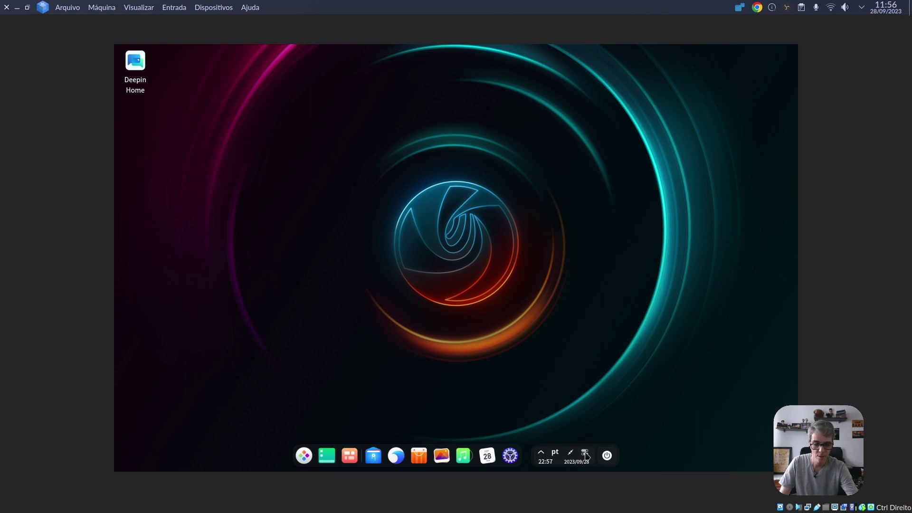
pyautogui.click(586, 455)
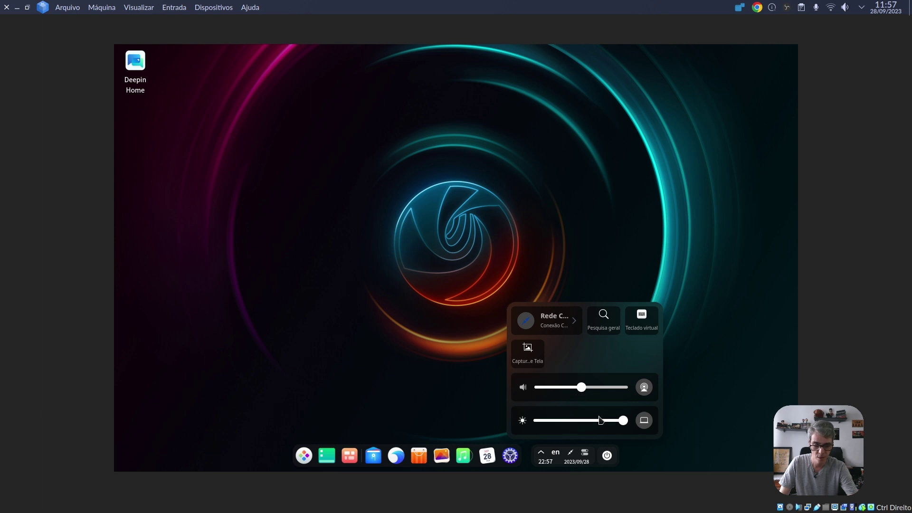
pyautogui.press('super+space')
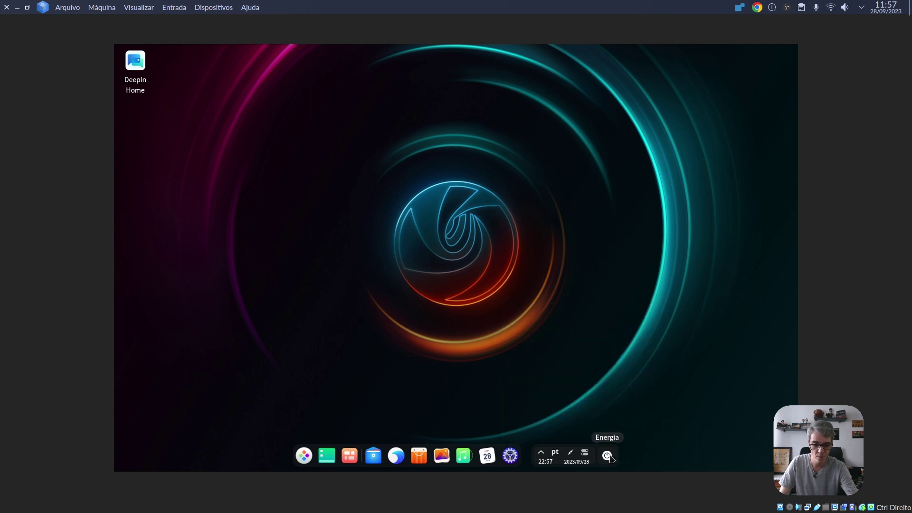
pyautogui.click(607, 457)
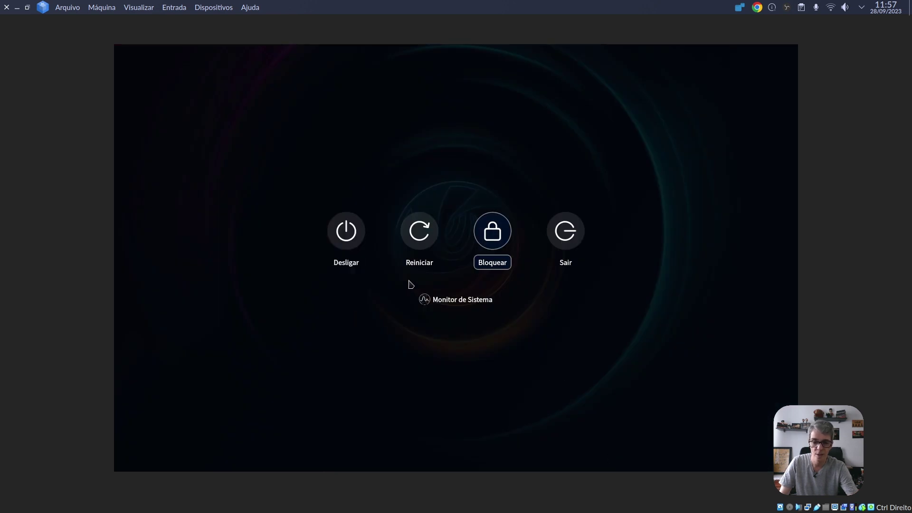
pyautogui.click(479, 301)
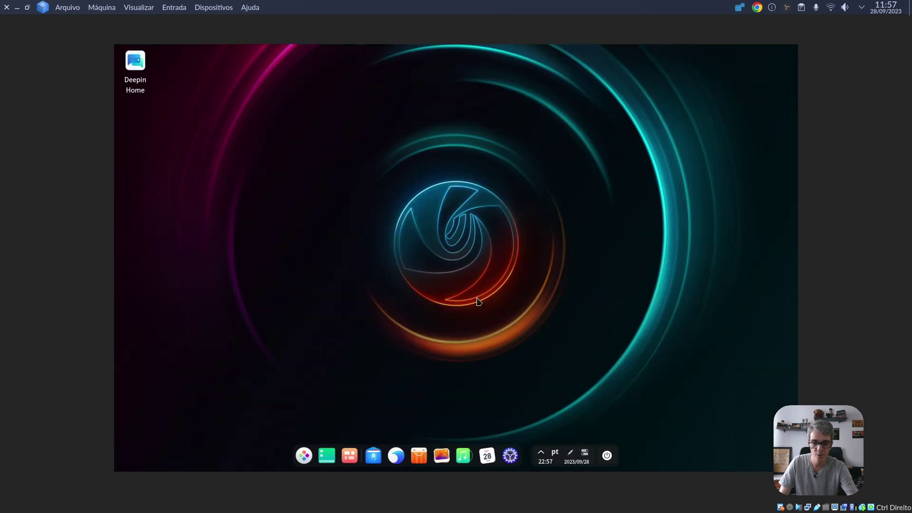